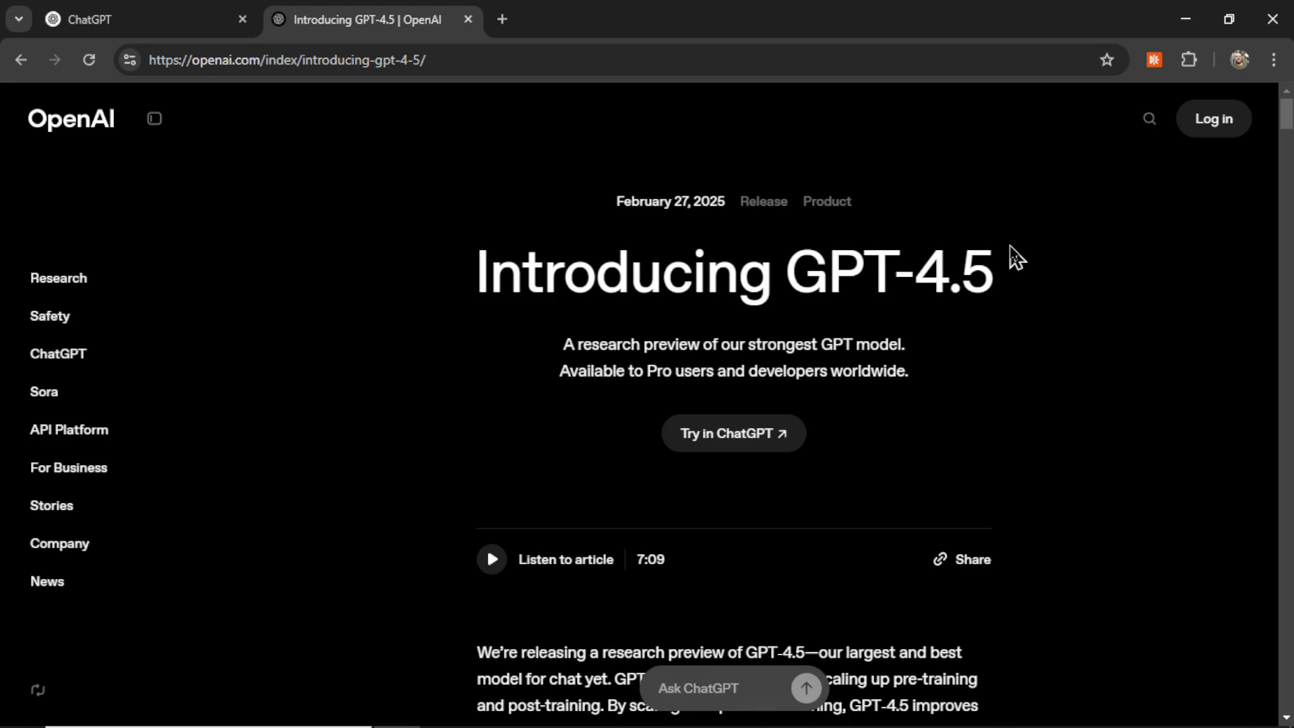
# - Scroll down through the Introducing GPT-4.5 announcement article
pyautogui.scroll(-3, 721, 513)
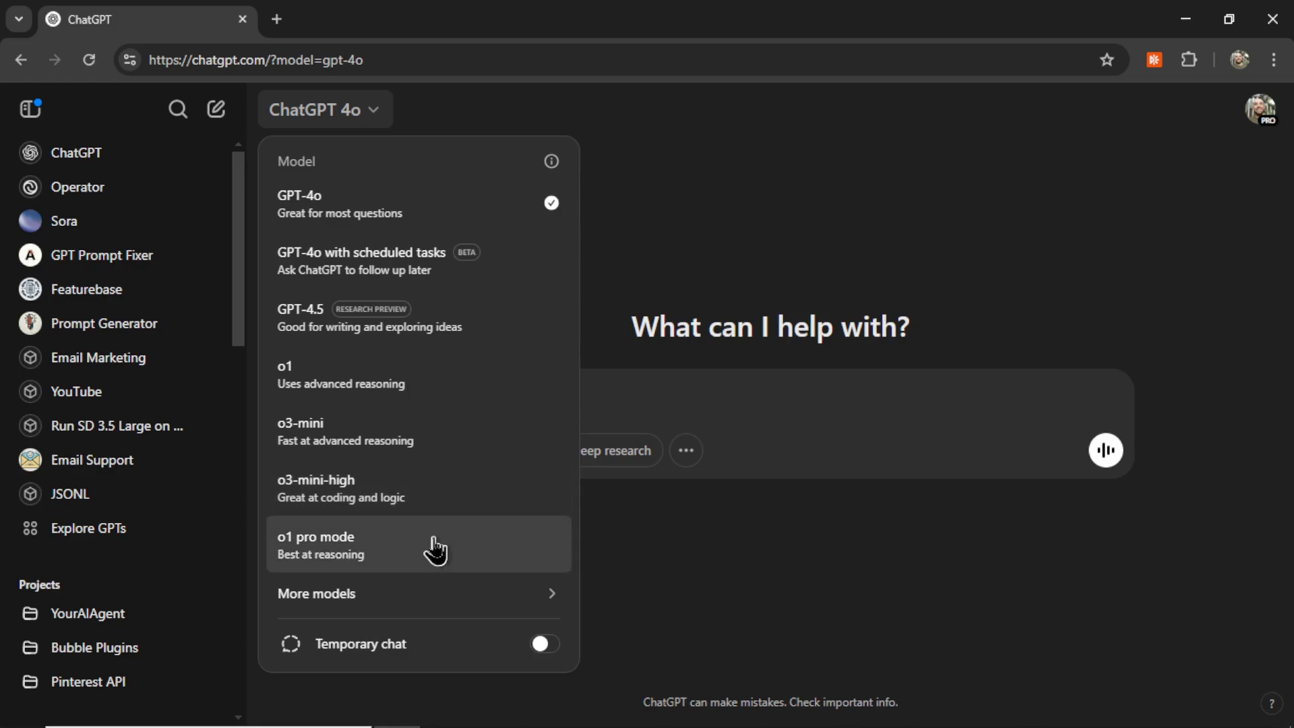
# - Look over the listed models and More models, then dismiss the list keeping GPT-4o
pyautogui.moveTo(427, 598)
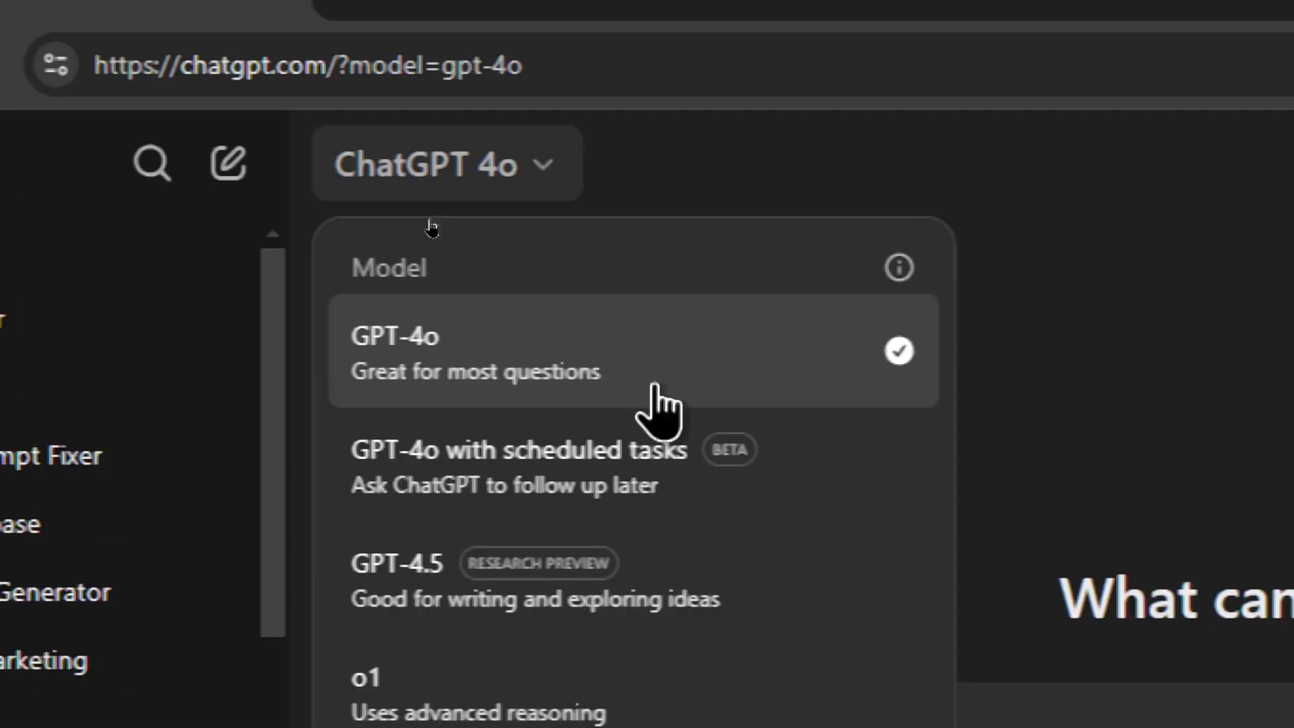
pyautogui.click(658, 398)
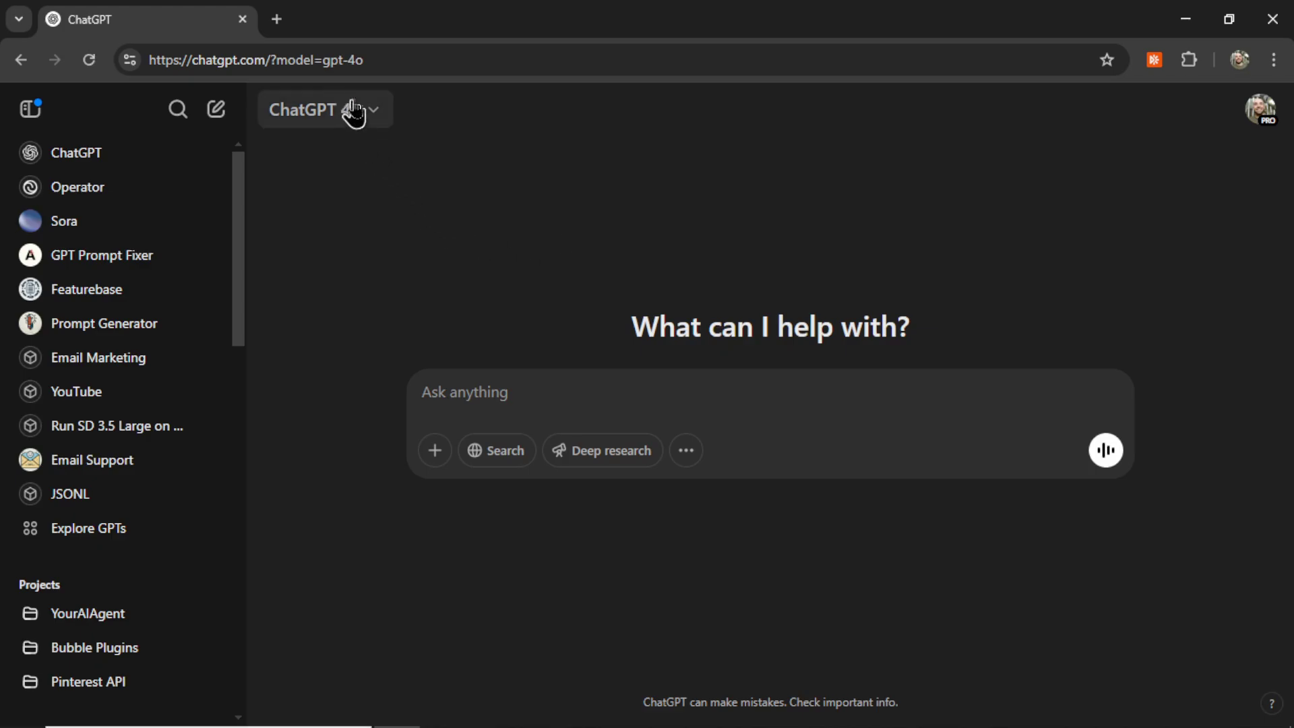
# - Start a temporary chat from the model list and paste a prompt into it
pyautogui.click(358, 111)
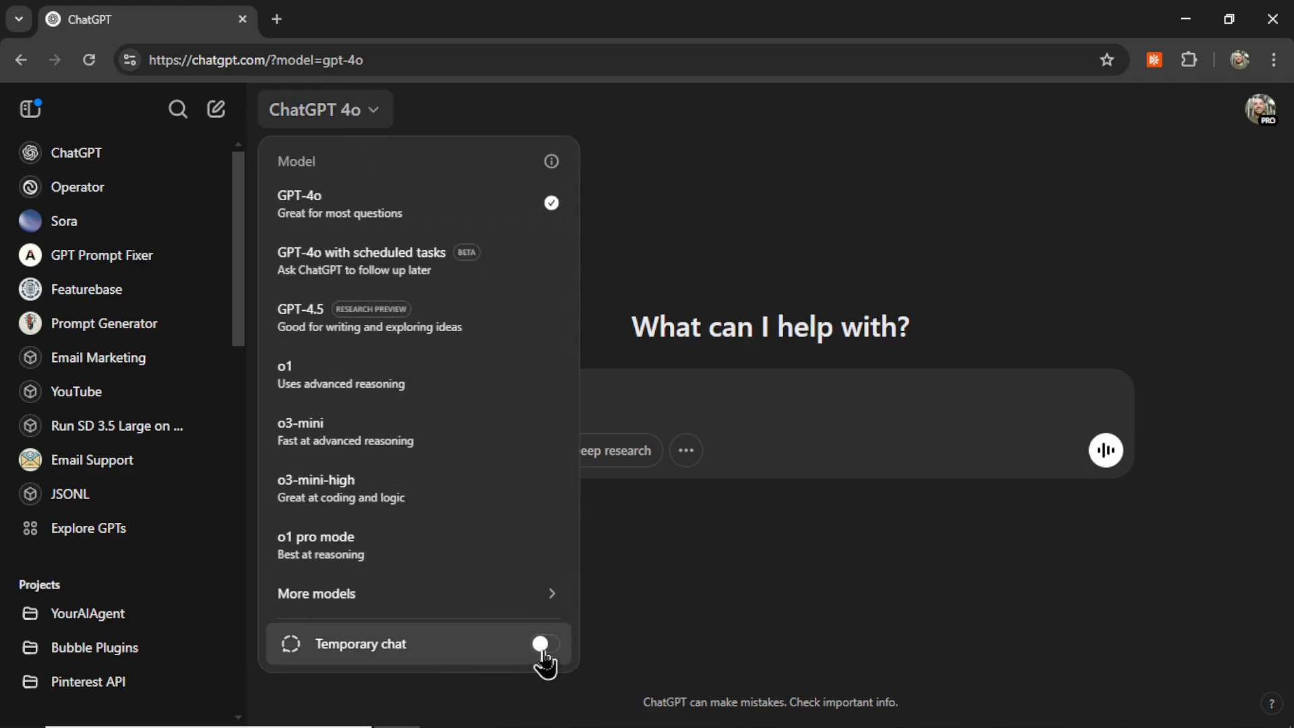
pyautogui.click(543, 646)
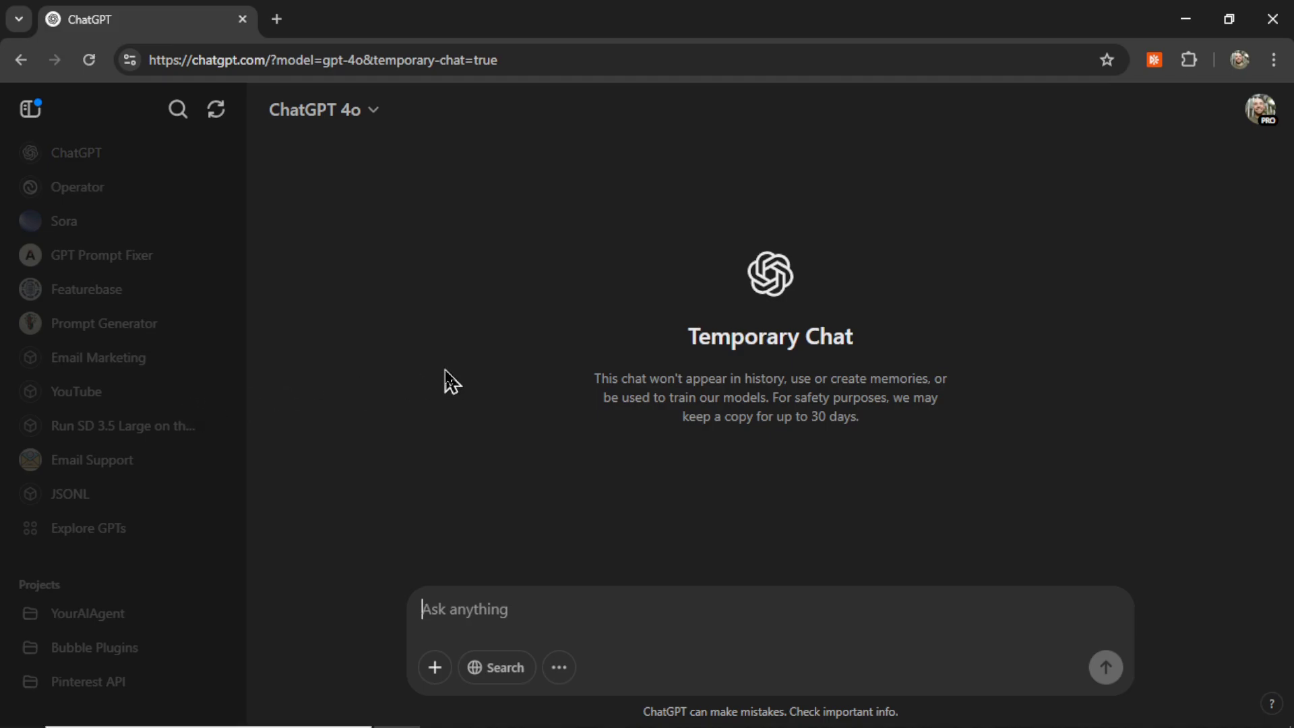
pyautogui.write("clean up this text for me: This chat won't appdsear in history, use or creadse memories, or be used to train our models. For safety purposes, we may keep a copy fodsr up to 30 days.")
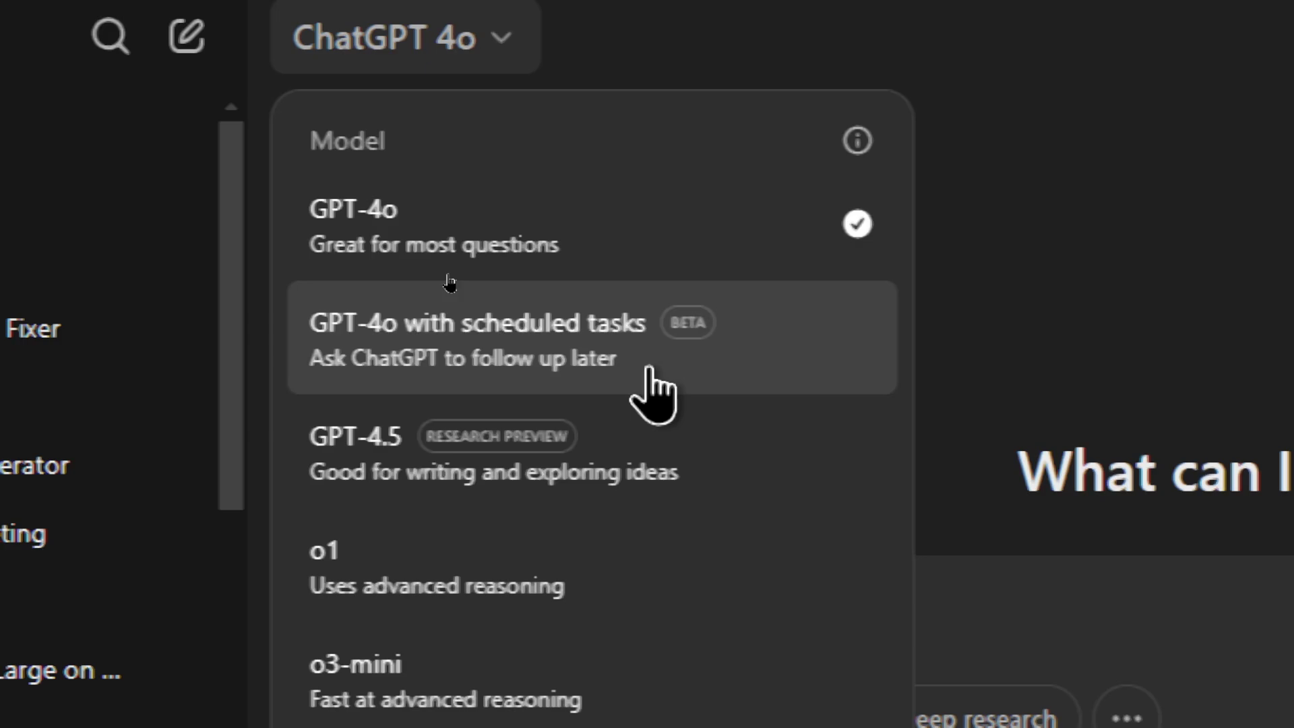
# - Choose 'GPT-4o with scheduled tasks' as the model
pyautogui.click(648, 370)
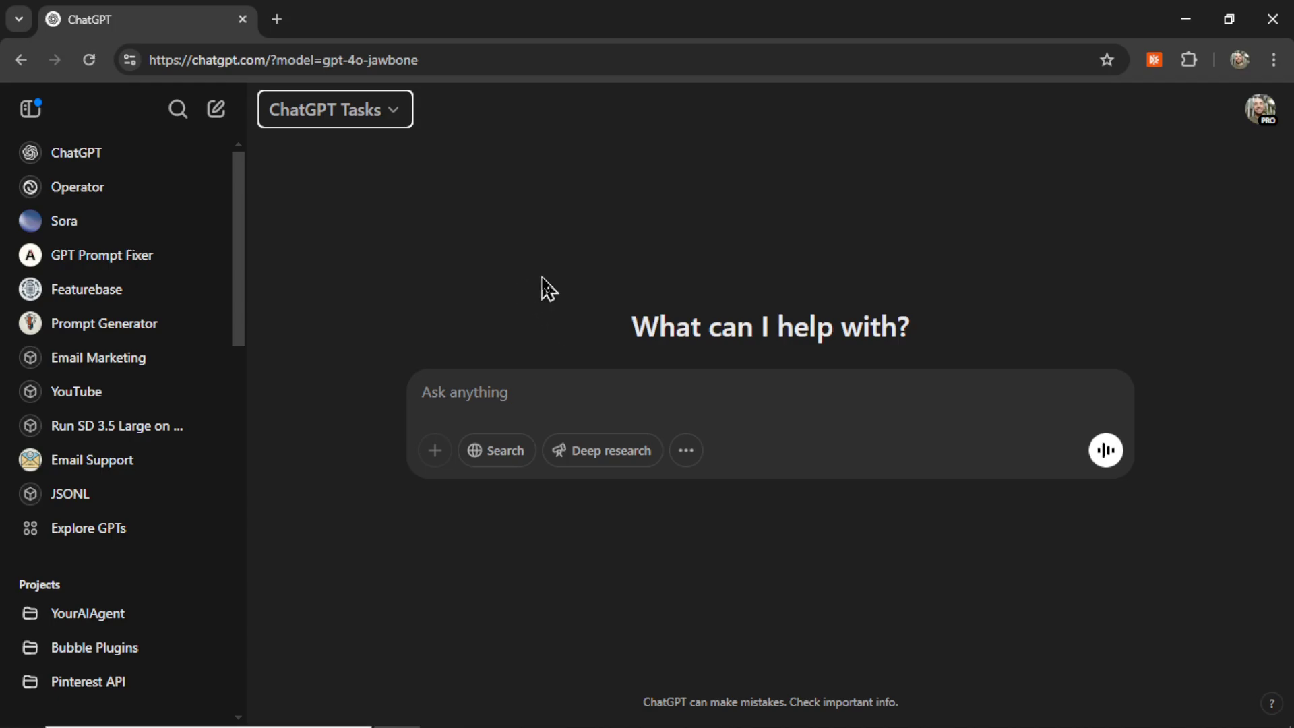
# - Send 'remind me to learn French each day' and allow desktop notifications
pyautogui.write('remind me to learn French each day')
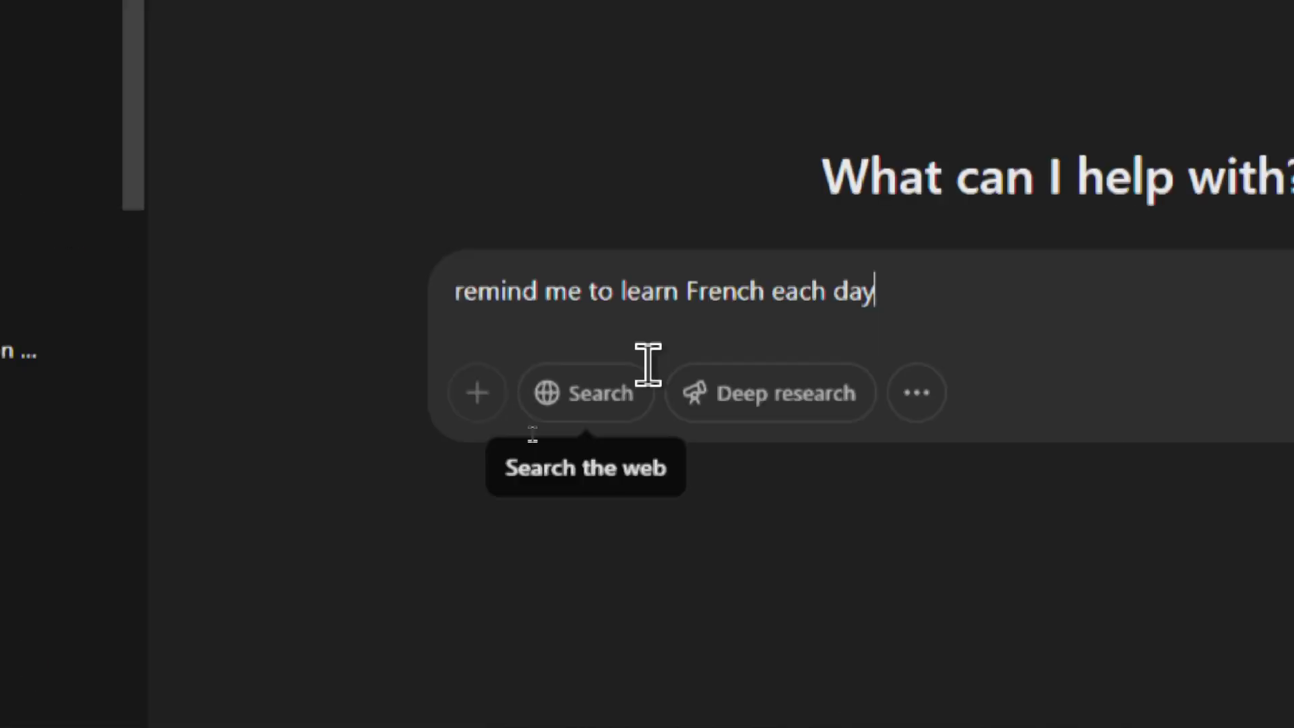
pyautogui.click(1105, 451)
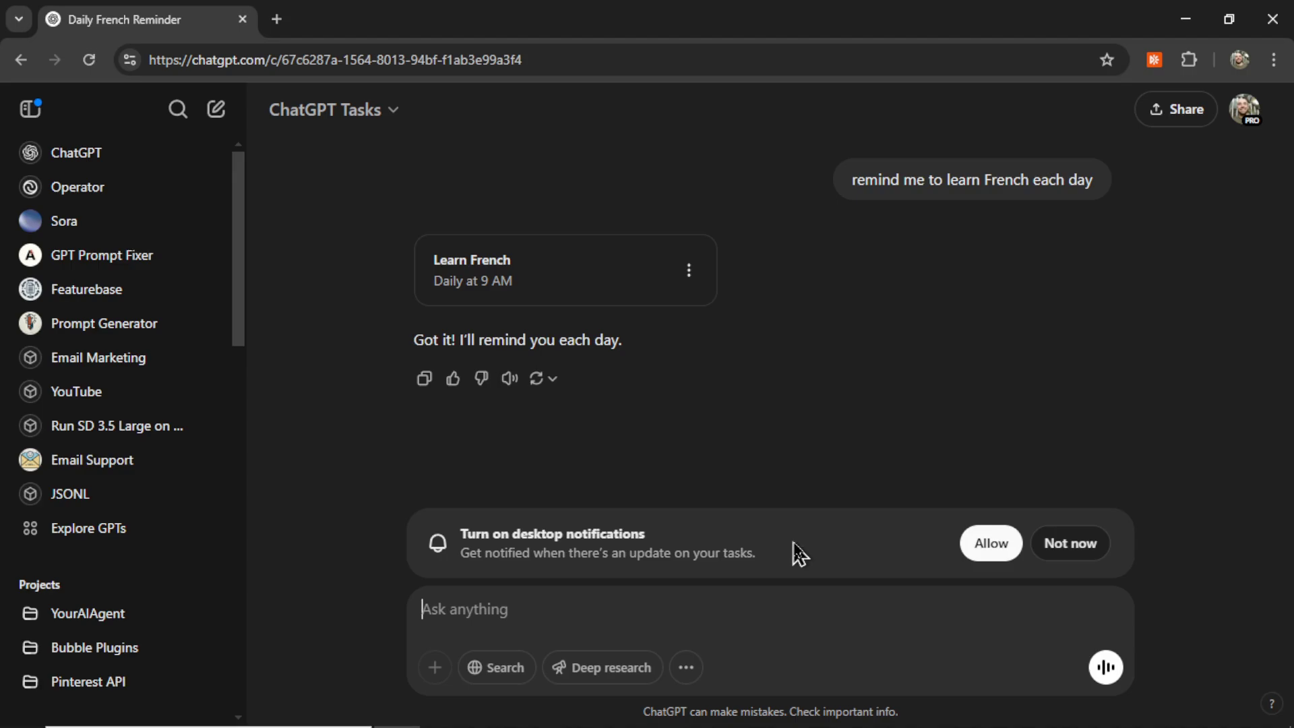
pyautogui.click(966, 565)
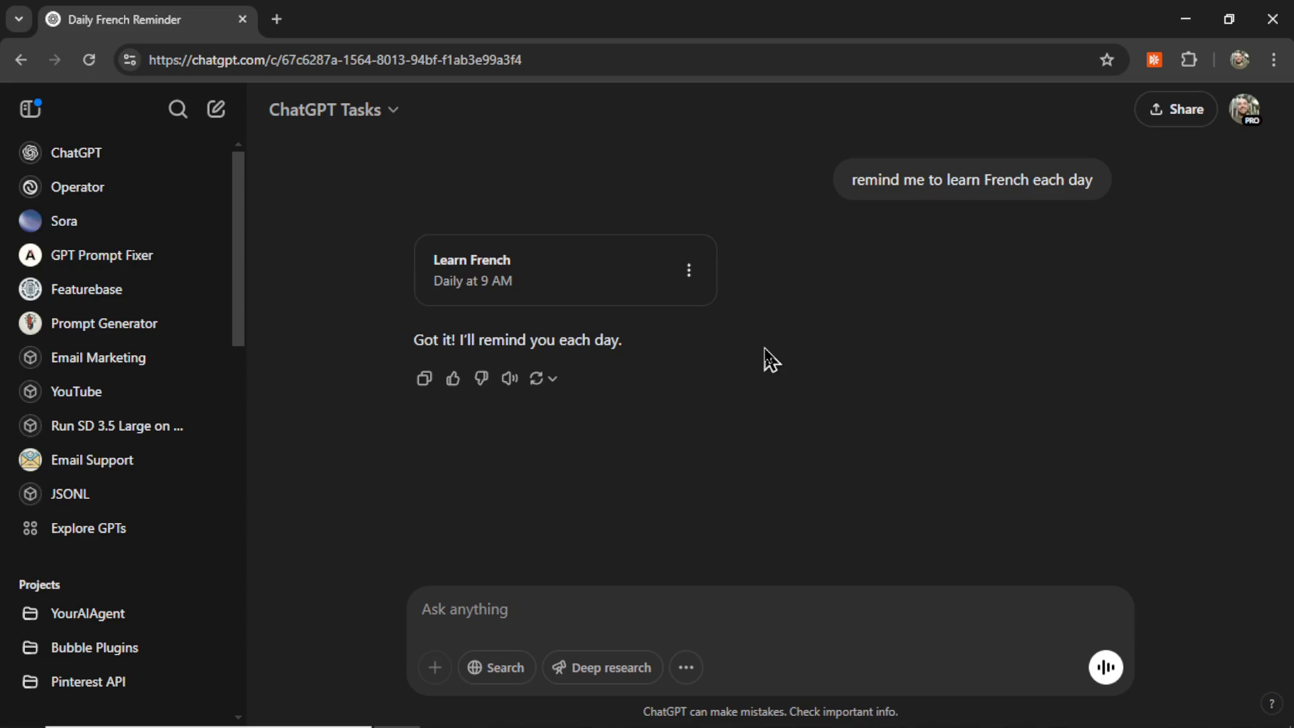
# - Select GPT-4.5 from the model list, then reopen and dismiss the list with Escape
pyautogui.click(331, 109)
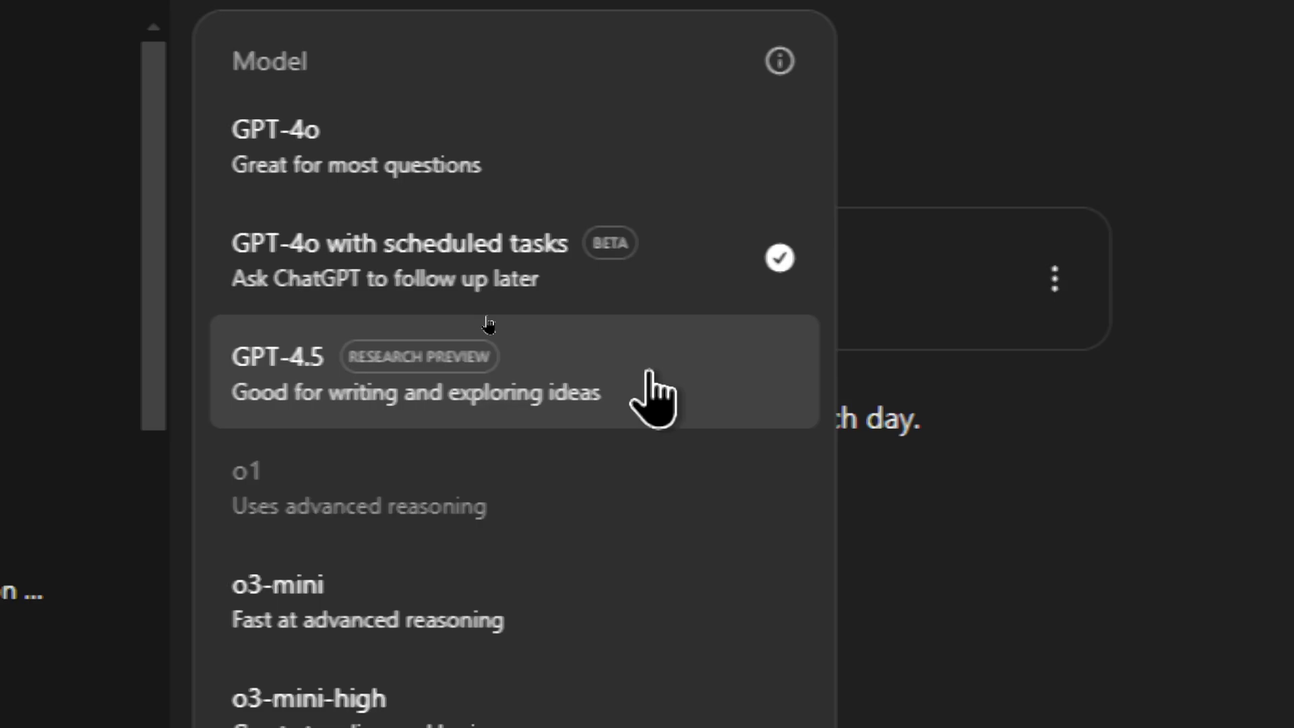
pyautogui.click(648, 372)
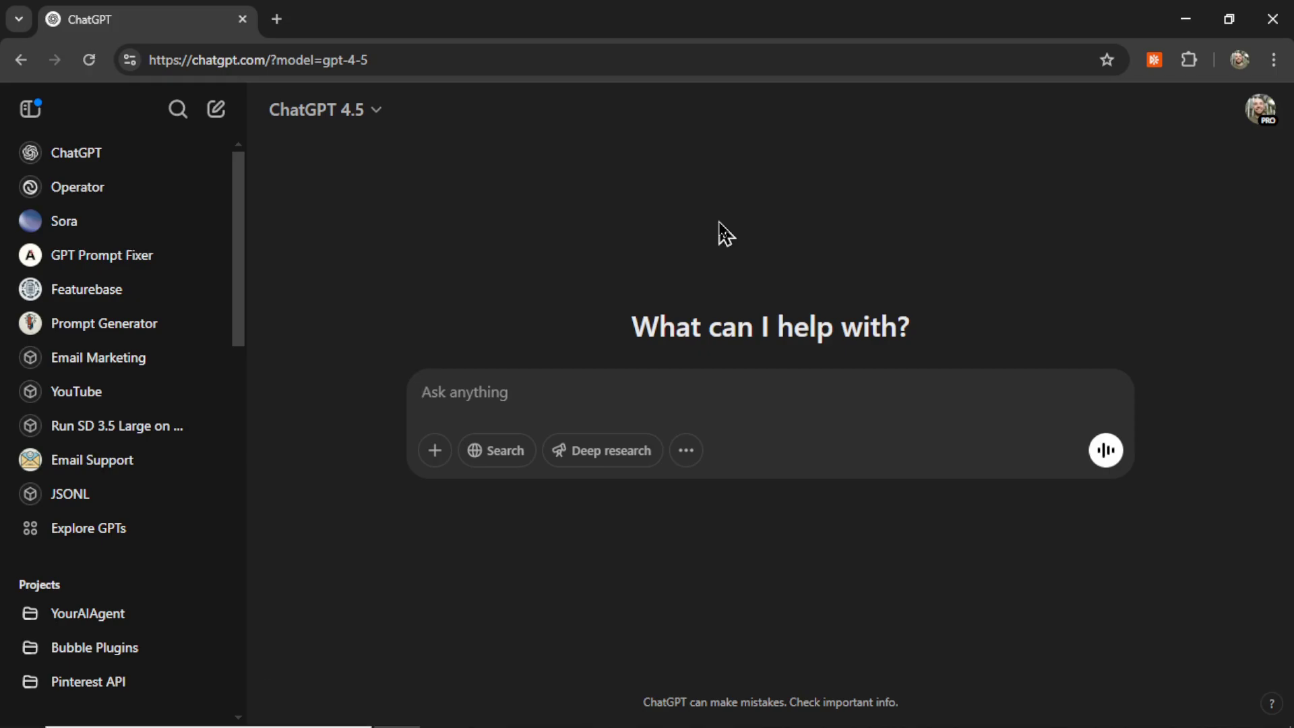
pyautogui.click(324, 109)
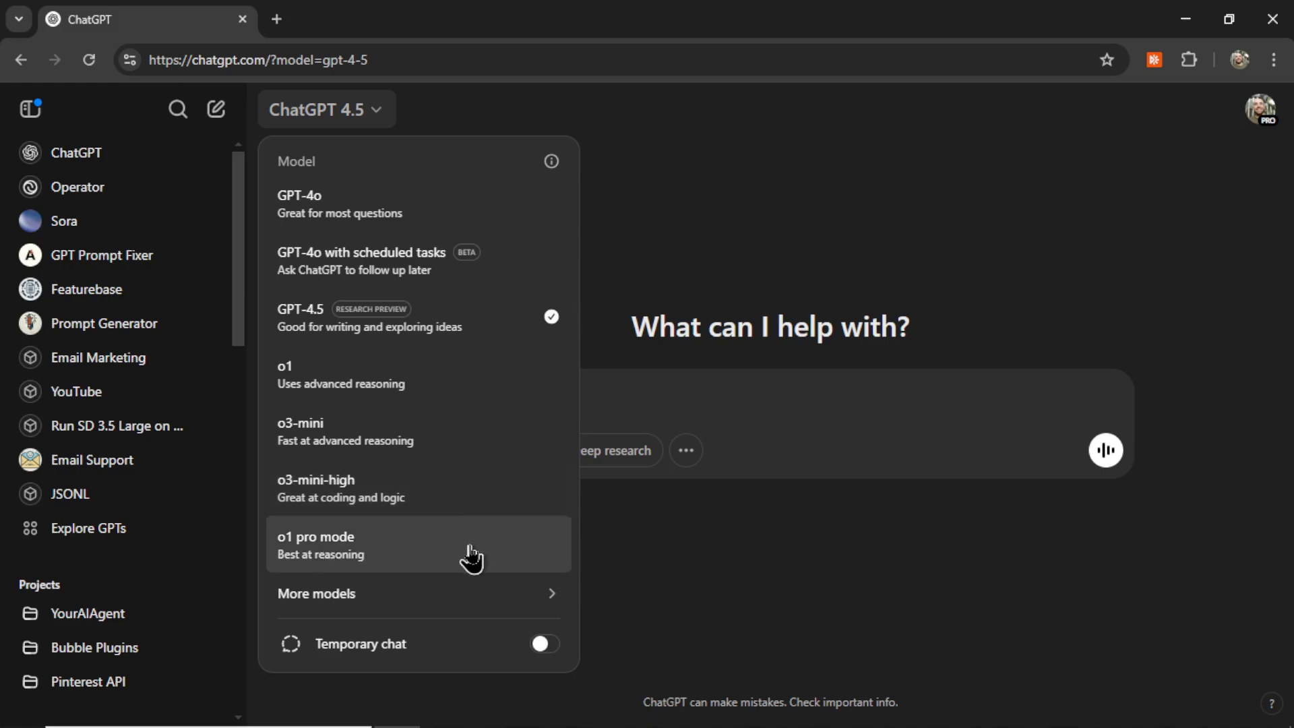
pyautogui.press('Escape')
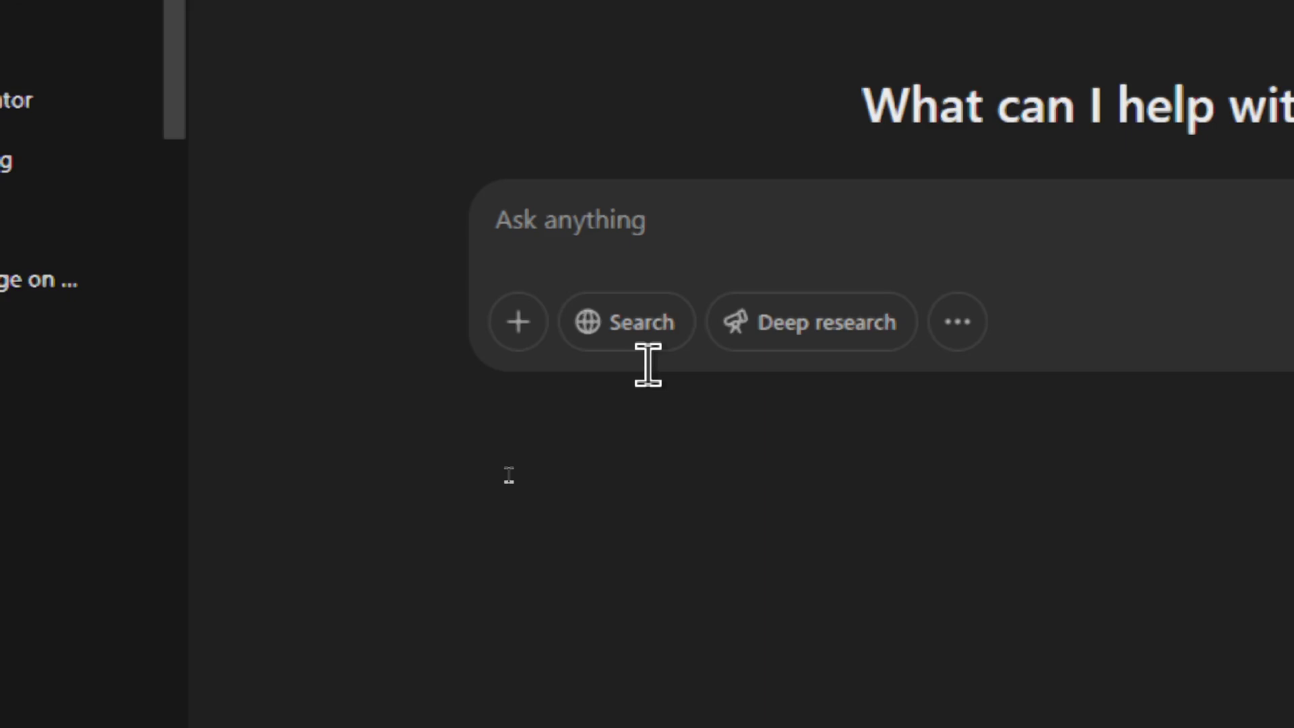
# - Turn on web search and pick the 'Oscars 2025 Results' trending suggestion
pyautogui.click(638, 337)
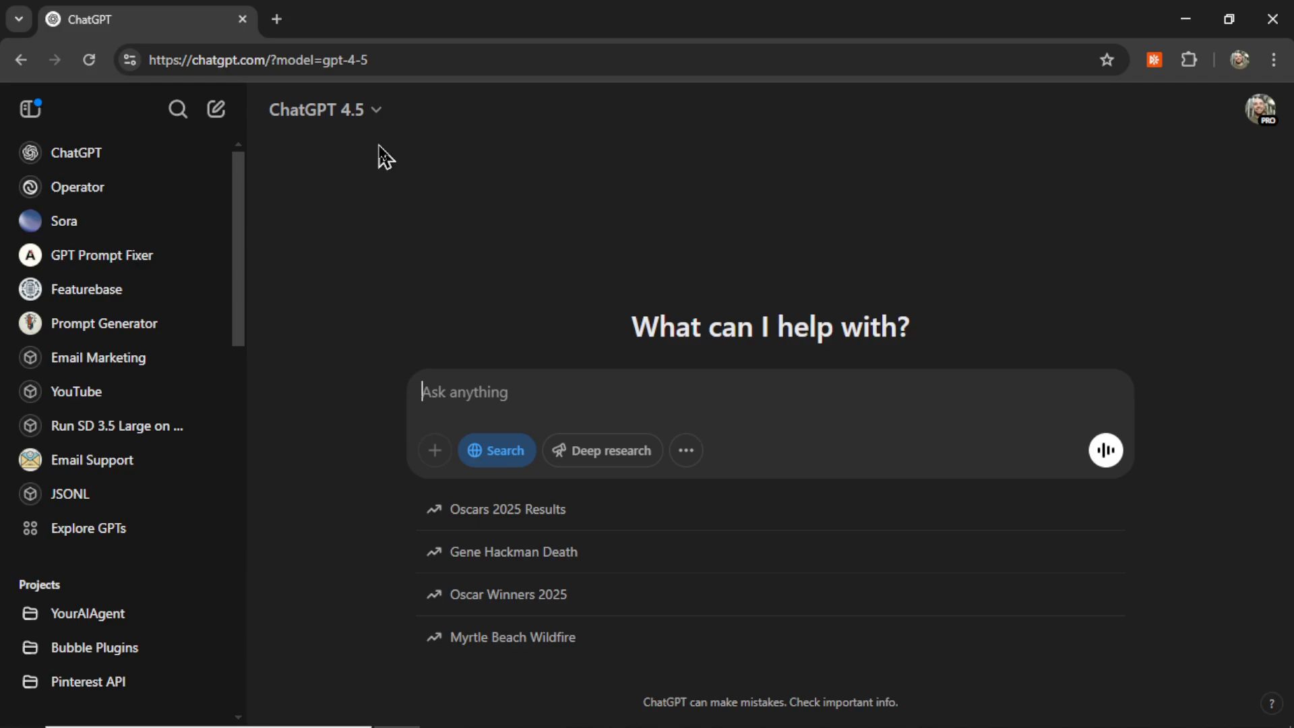
pyautogui.click(509, 509)
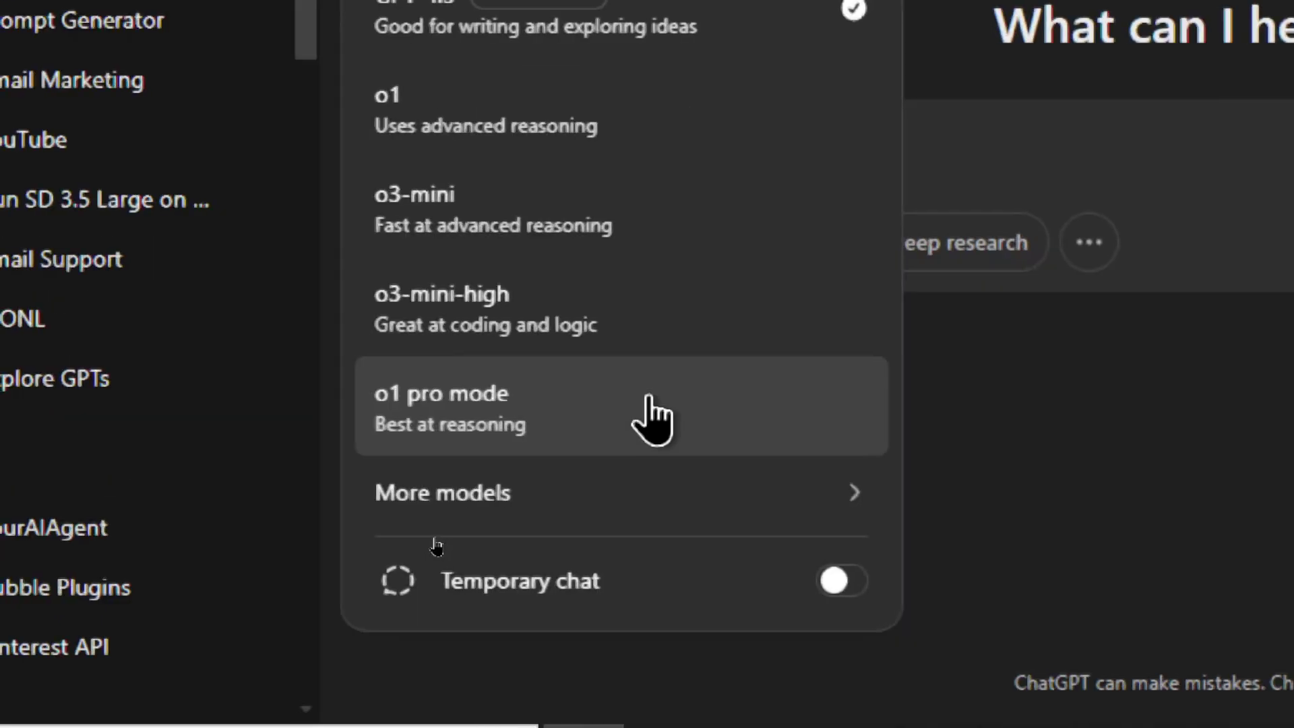
# - Pick o1 pro mode, then change the model to o3-mini-high
pyautogui.click(649, 403)
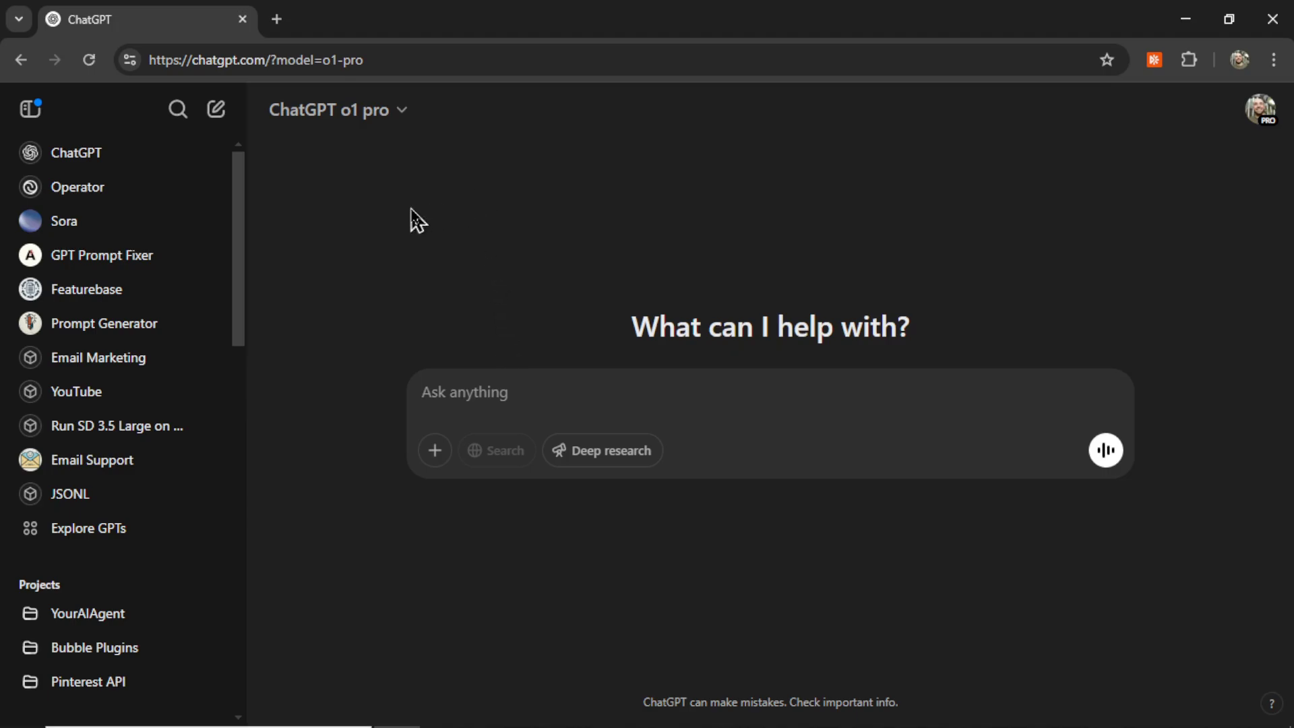
pyautogui.click(377, 113)
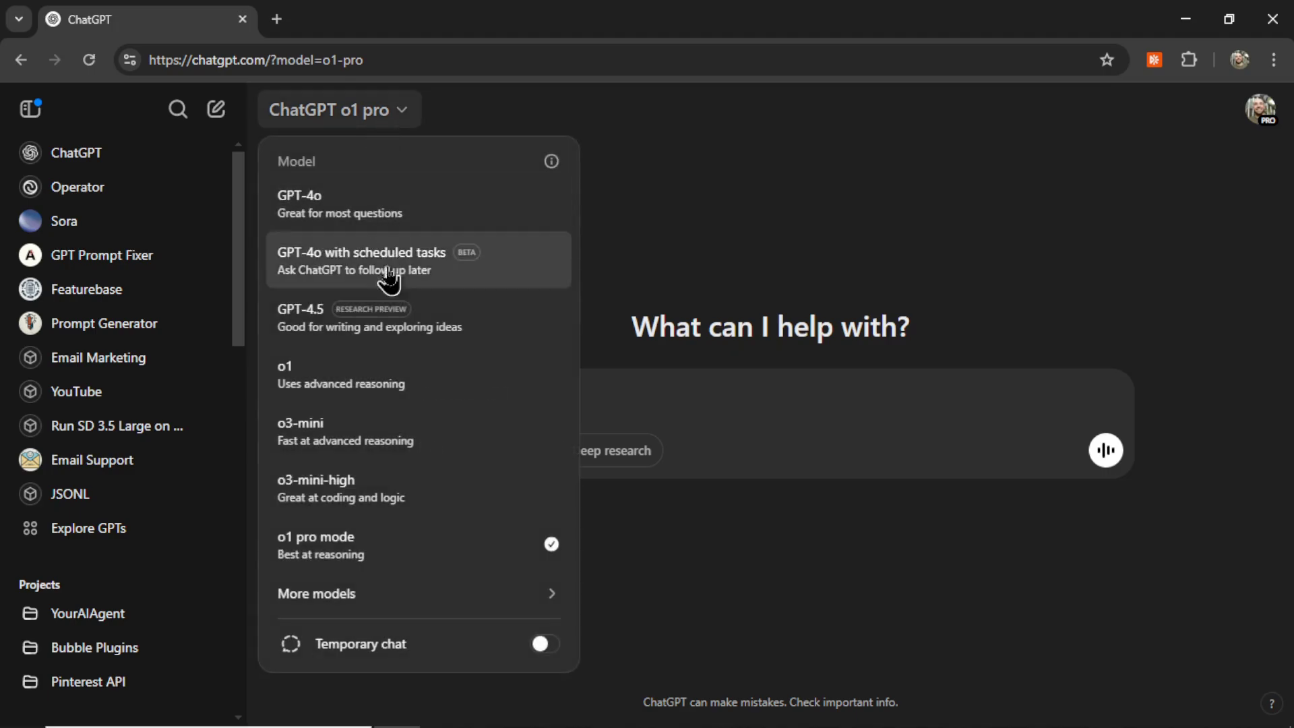
pyautogui.click(430, 513)
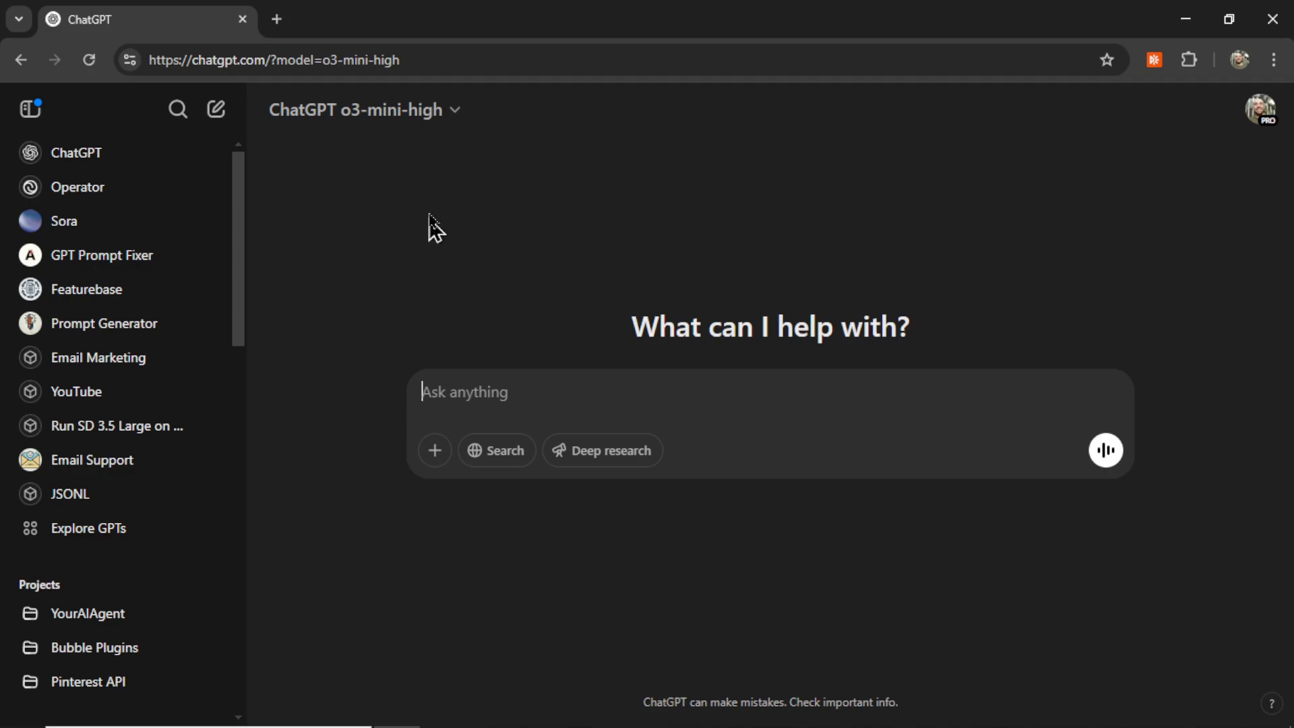
# - Select o1 pro mode from the model list again
pyautogui.click(428, 128)
pyautogui.click(489, 209)
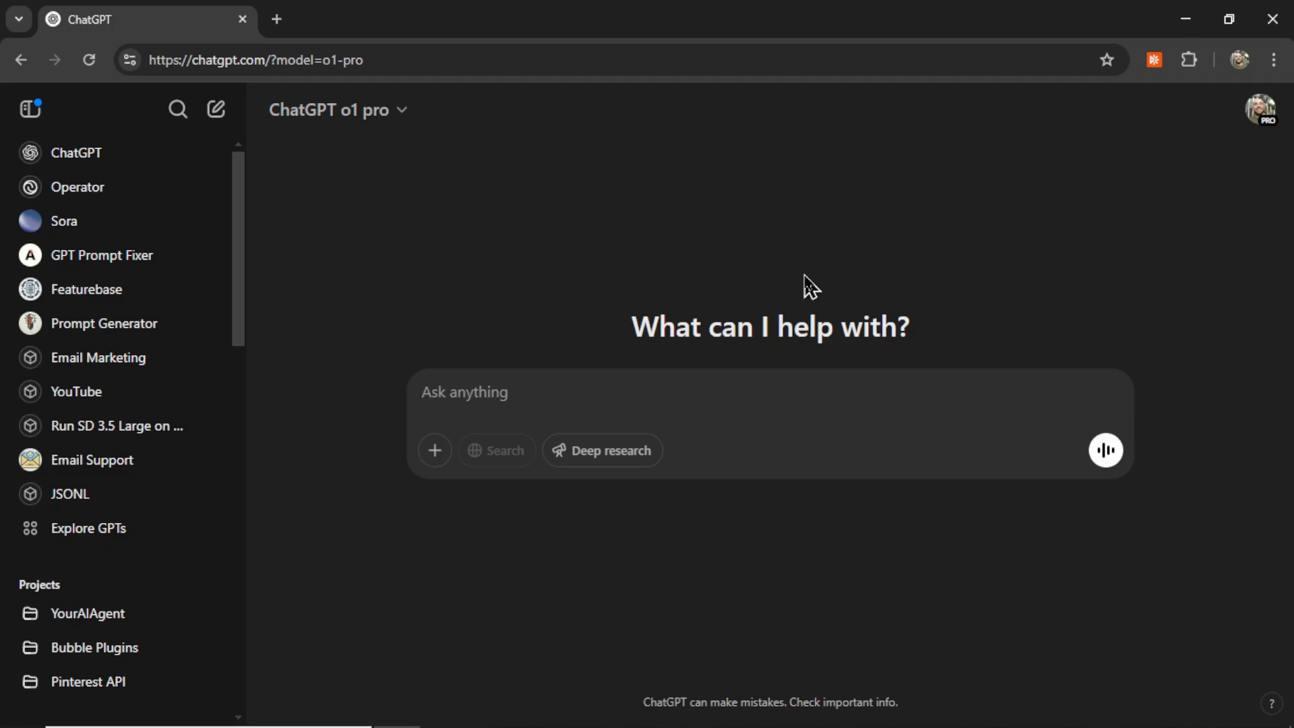
# - Paste the Cloud Run verbose-logging question and add a new line below it
pyautogui.write("Problem: The logging output in Google Cloud Run is very verbose. It's writing a line for every bit of the video processing. How do I cut down on the logs?")
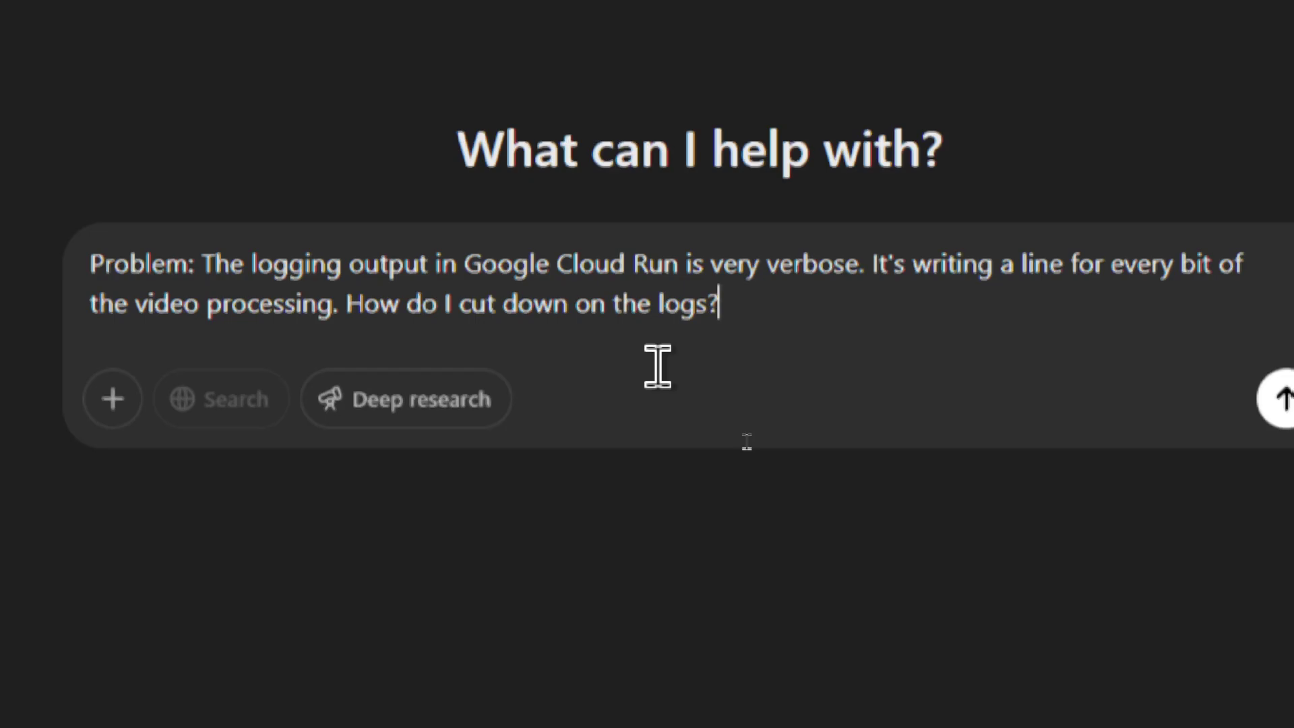
pyautogui.hotkey('shift', 'Return')
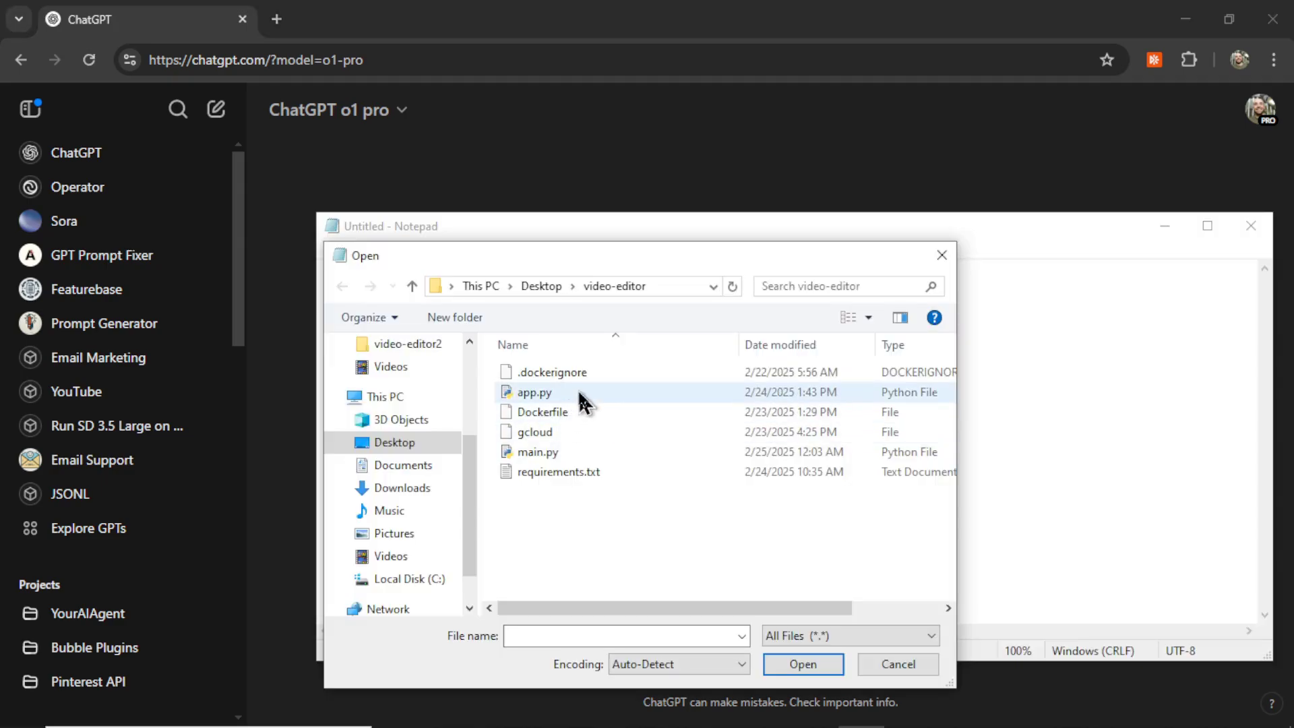
# - Paste the full app.py code from Notepad into the prompt under an 'app.py' label
pyautogui.doubleClick(580, 393)
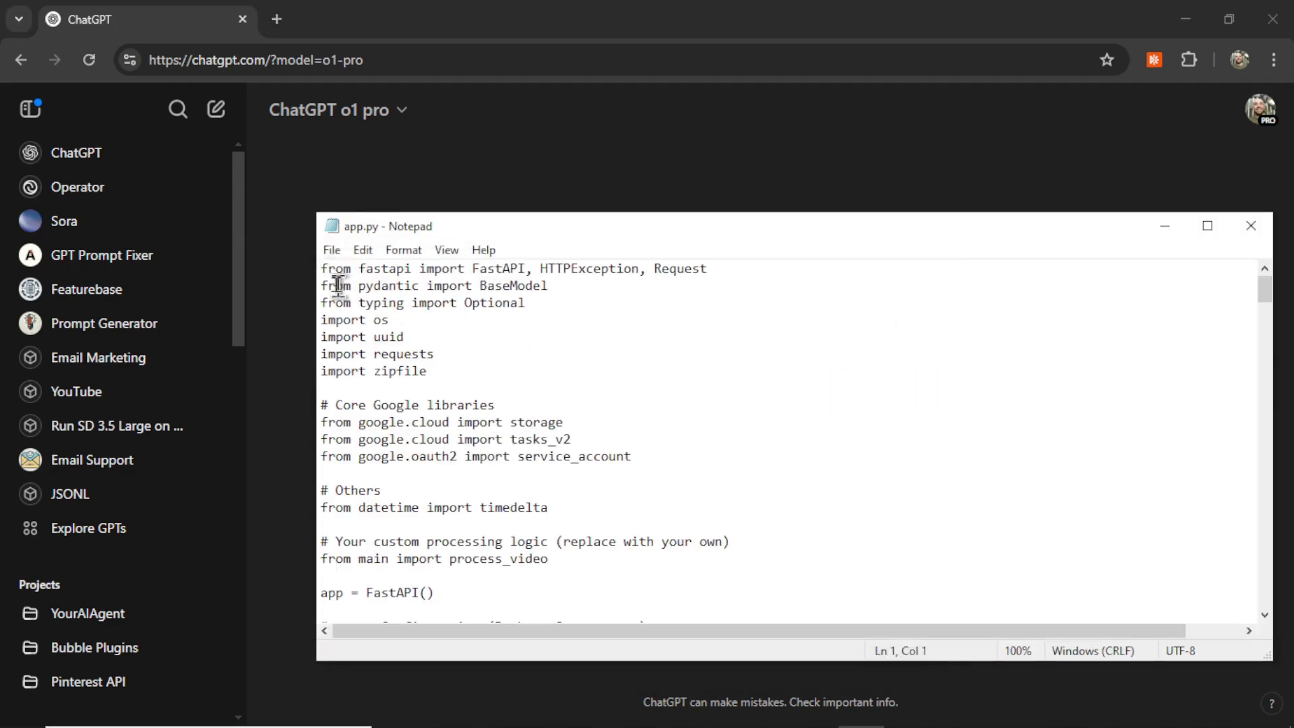
pyautogui.moveTo(333, 286); pyautogui.dragTo(757, 497)
pyautogui.scroll(-20, 746, 497)
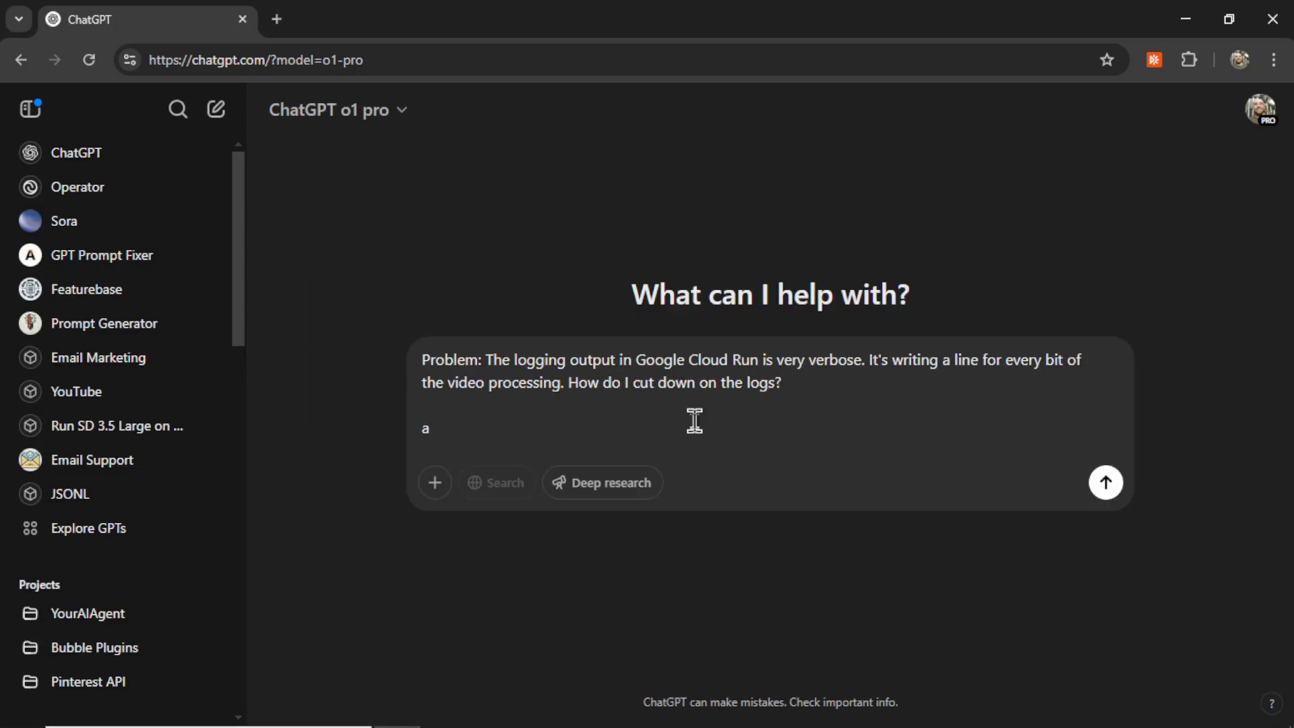
pyautogui.write('.py')
pyautogui.hotkey('shift', 'Return')
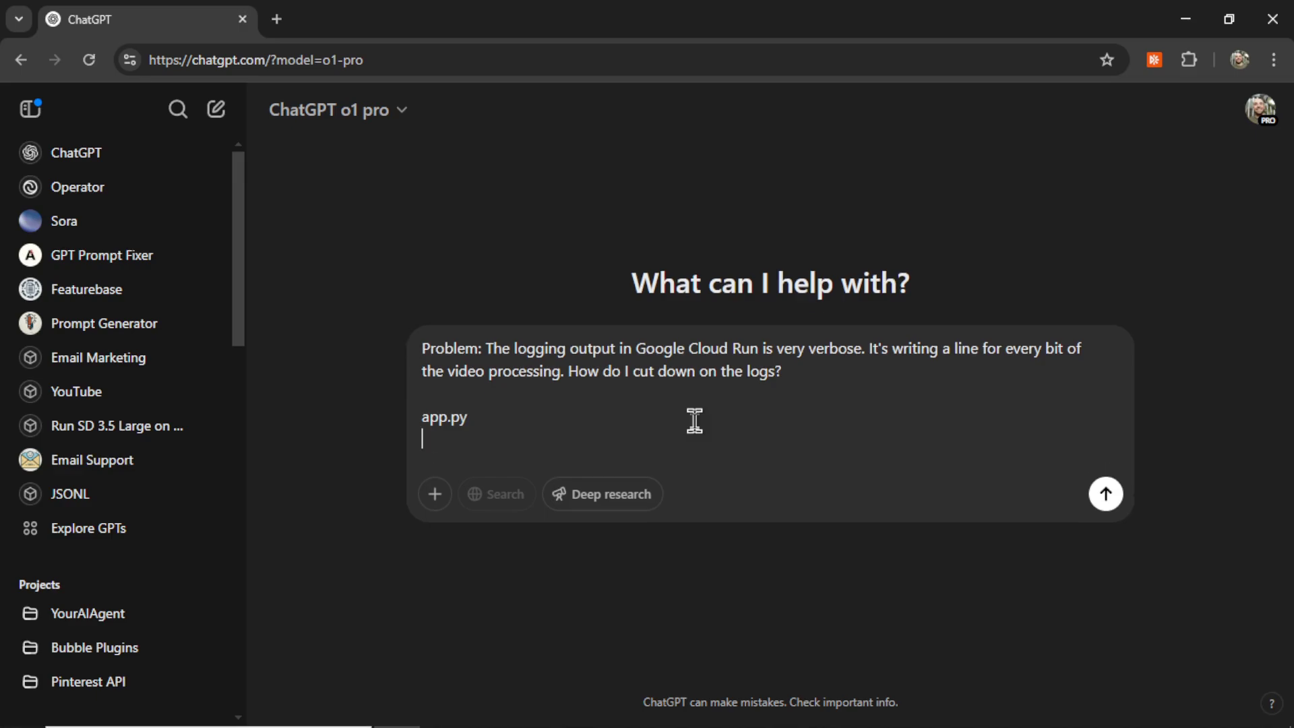
pyautogui.hotkey('ctrl', 'v')
pyautogui.hotkey('shift', 'Return')
# - Add a '***' separator, then paste main.py's code under a 'main.py' label
pyautogui.write('***')
pyautogui.hotkey('shift', 'Return')
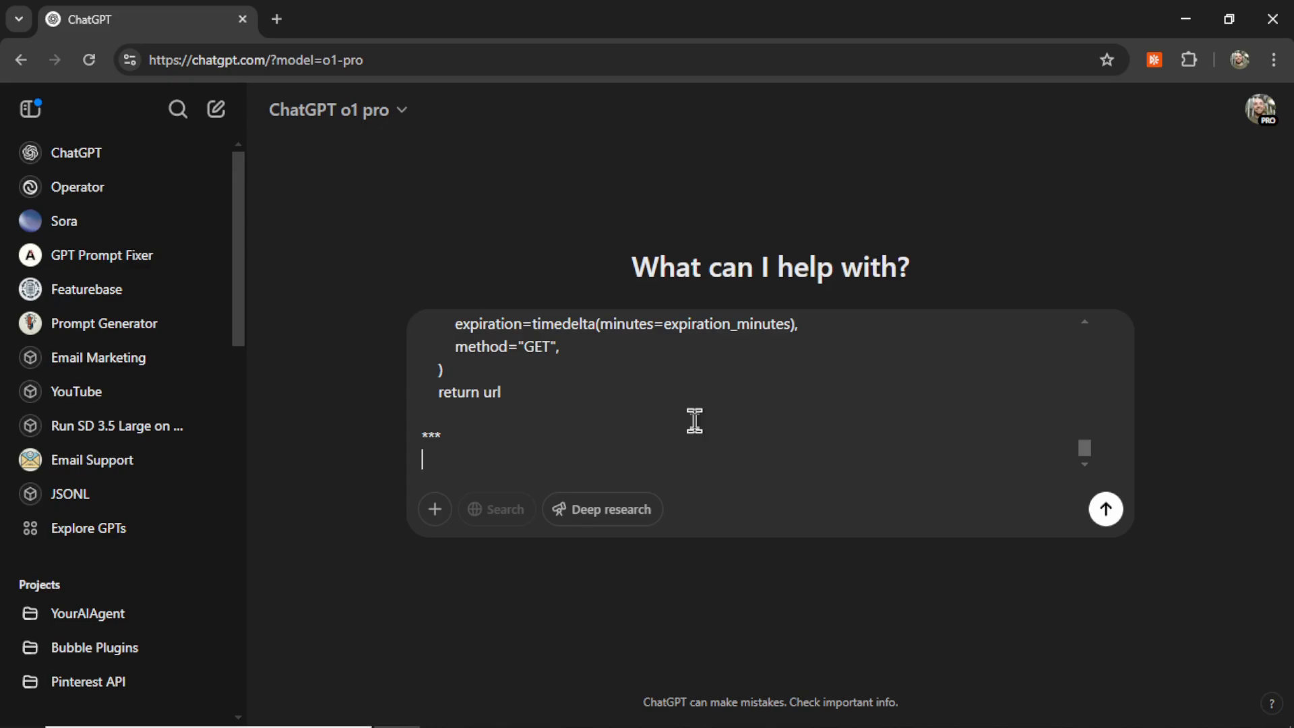
pyautogui.write('main.py')
pyautogui.hotkey('shift', 'Return')
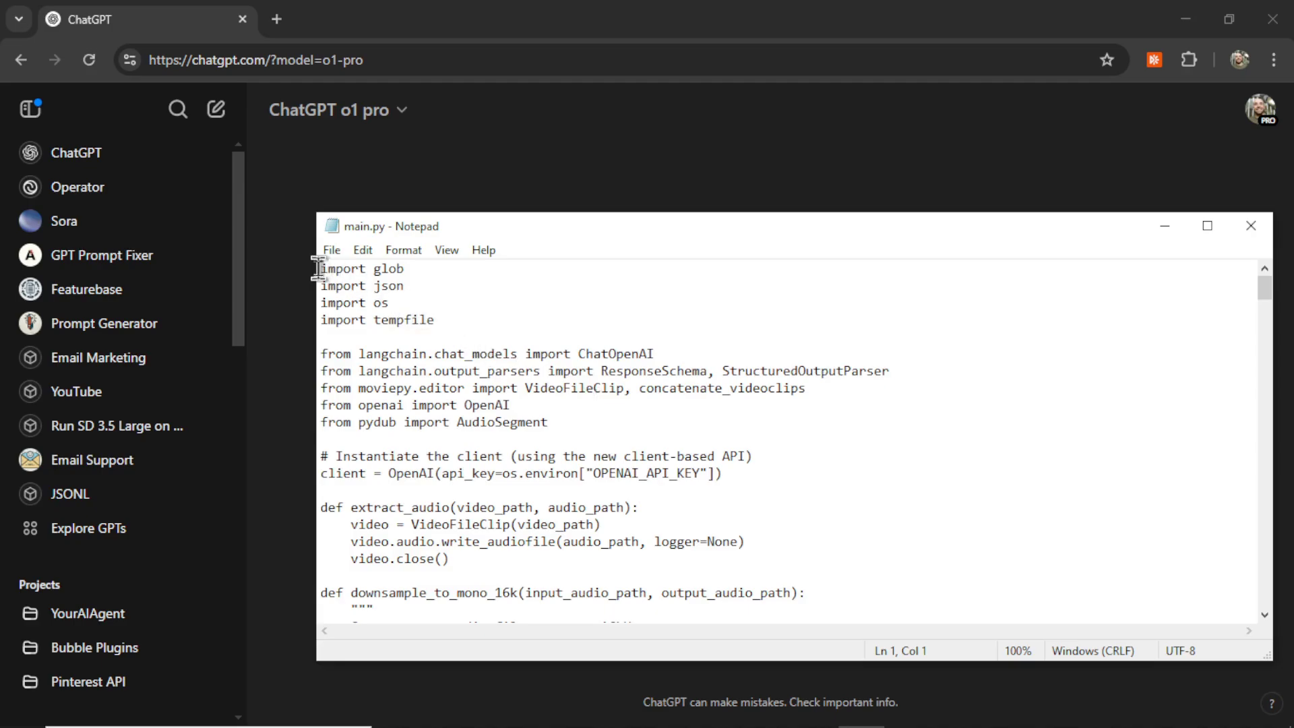
pyautogui.moveTo(324, 252); pyautogui.dragTo(824, 577)
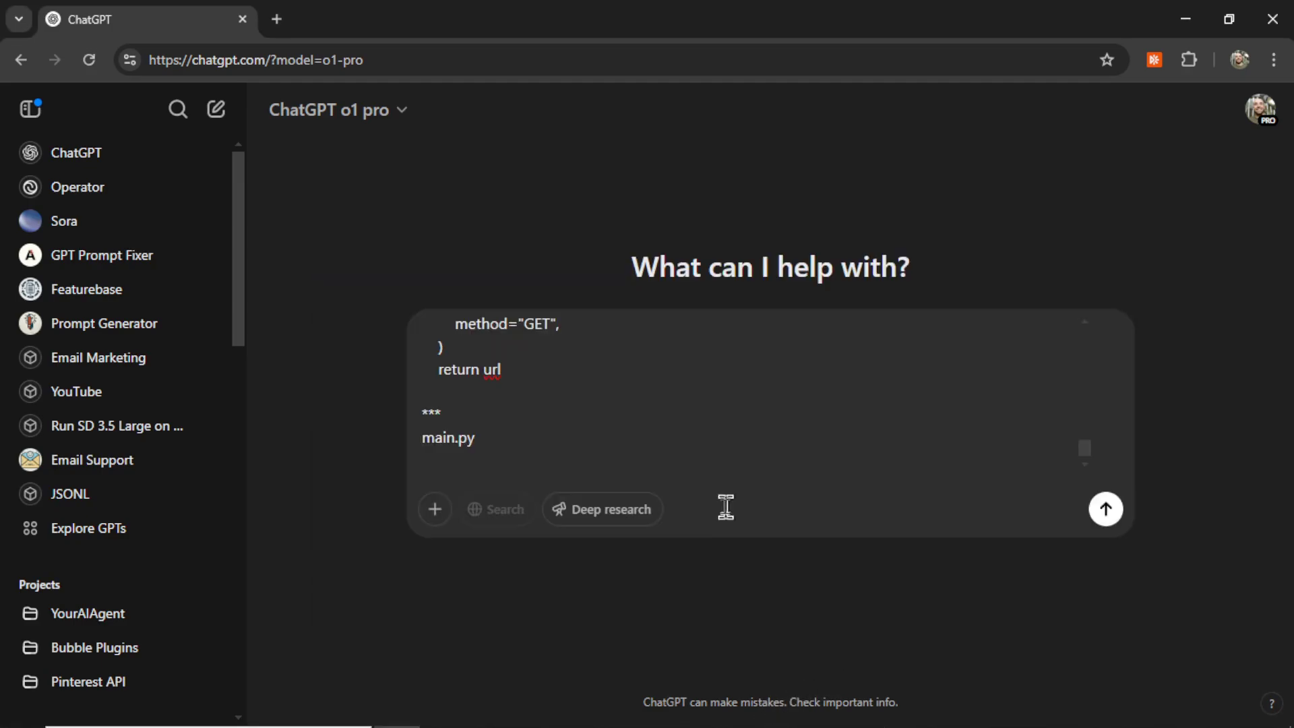
pyautogui.hotkey('ctrl', 'v')
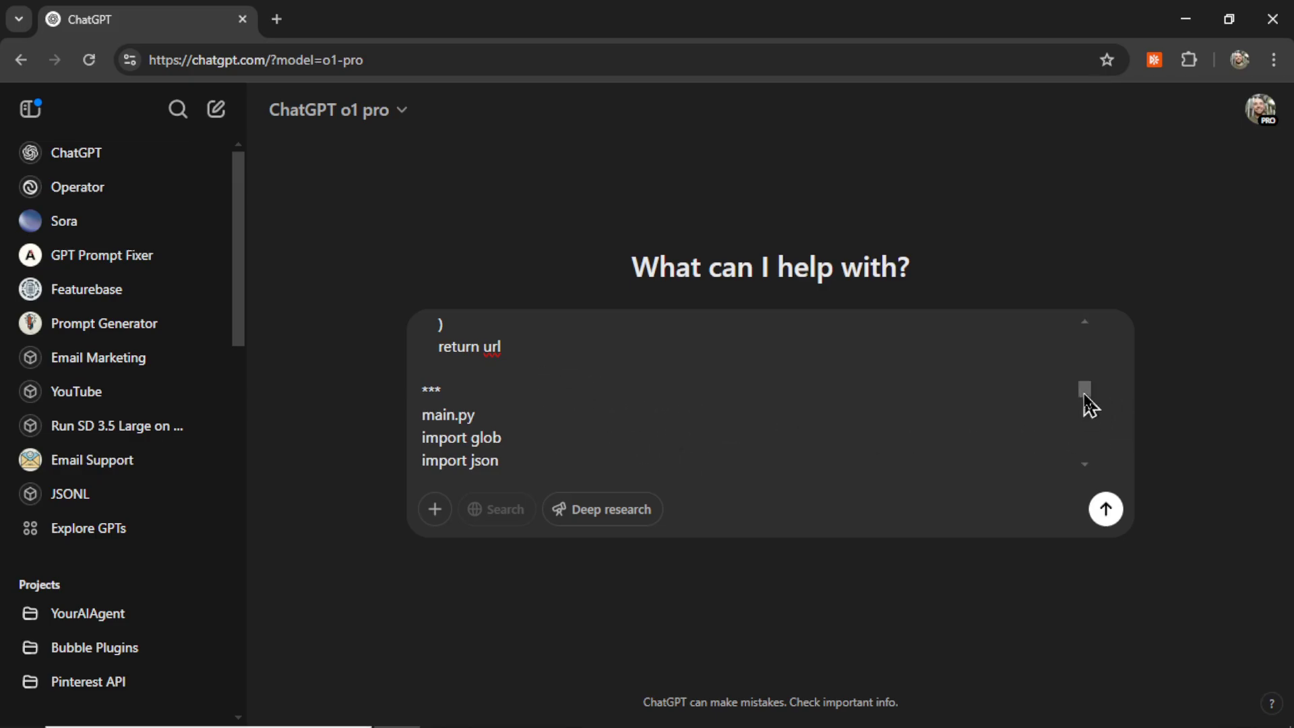
pyautogui.scroll(-9, 1089, 408)
# - Send the logging question with app.py and main.py to o1 pro and expand its reasoning details
pyautogui.click(1106, 511)
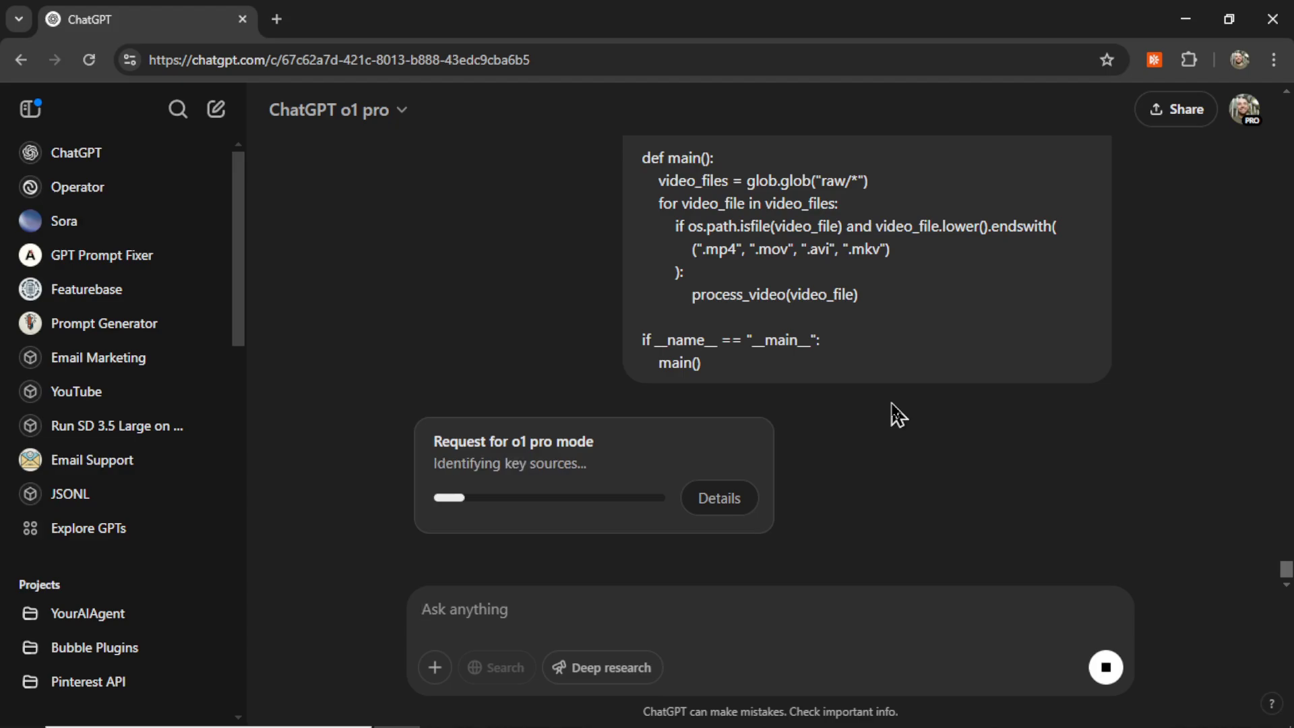
pyautogui.click(725, 514)
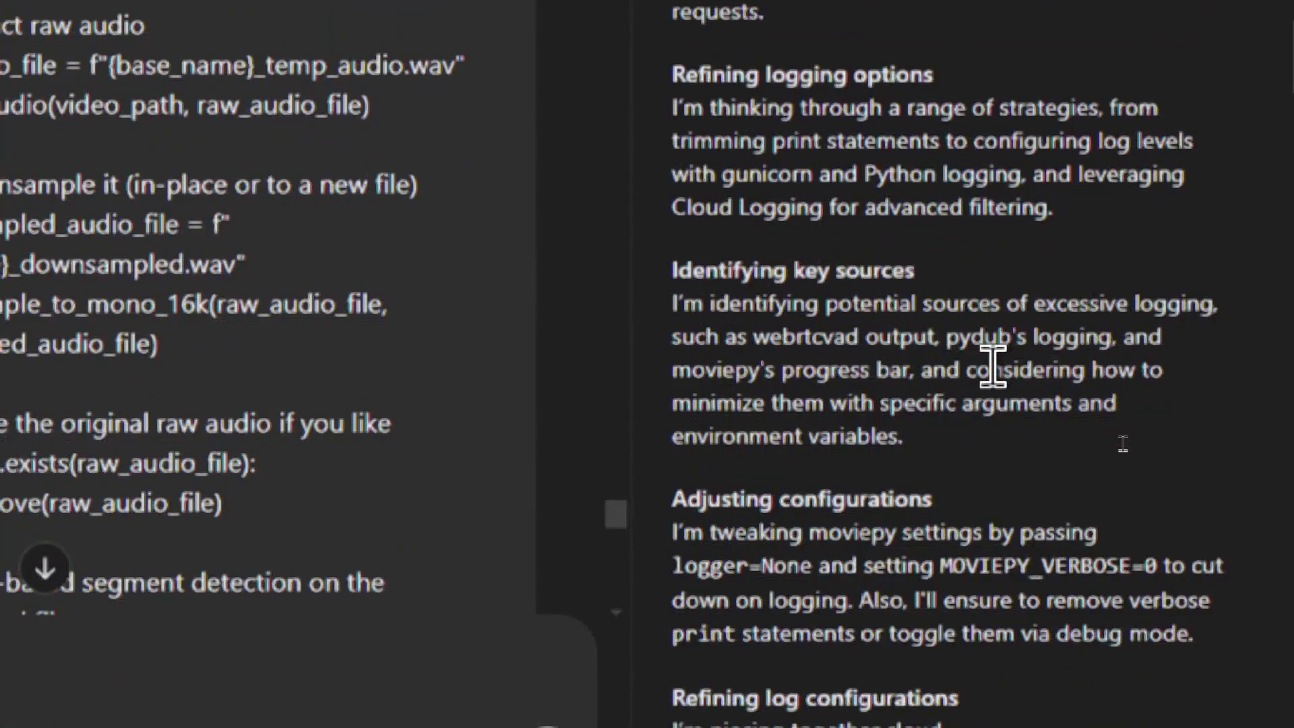
pyautogui.moveTo(753, 349); pyautogui.dragTo(941, 350)
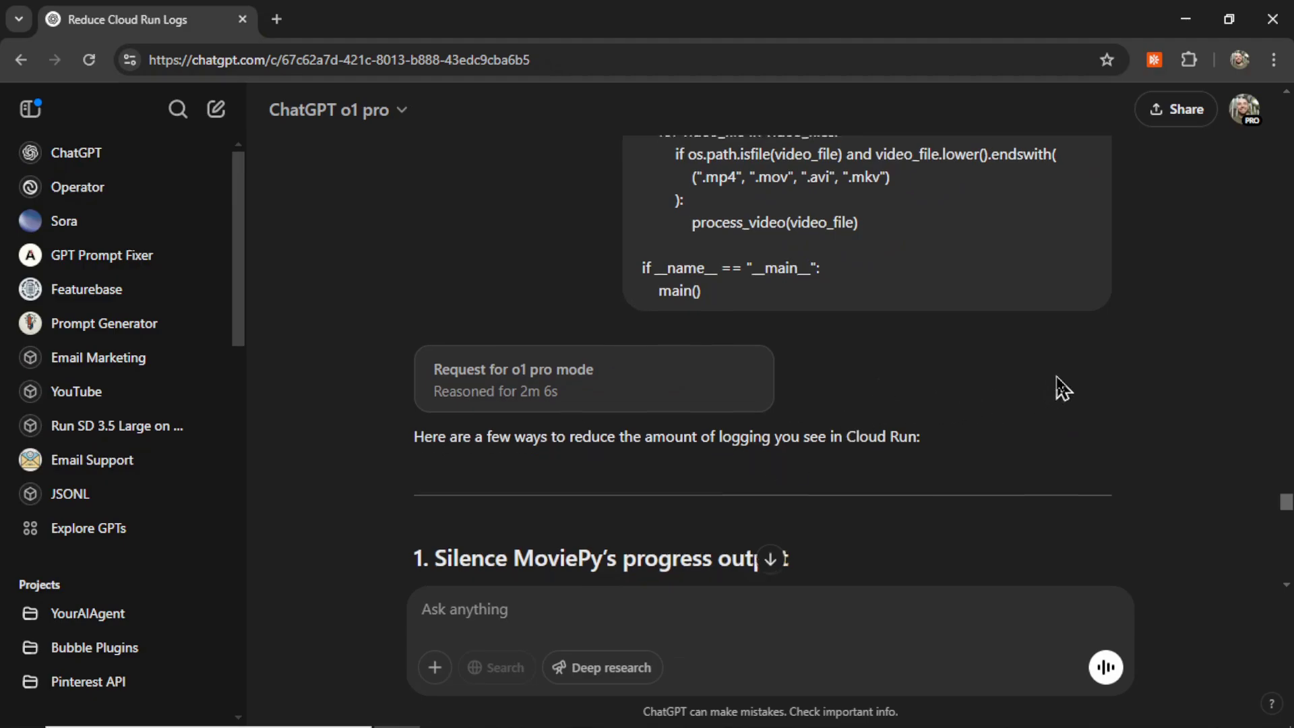
# - Copy the Python logging code block from o1 pro's Cloud Run answer, reading down to section 4
pyautogui.scroll(-3, 1072, 388)
pyautogui.scroll(-1, 1079, 364)
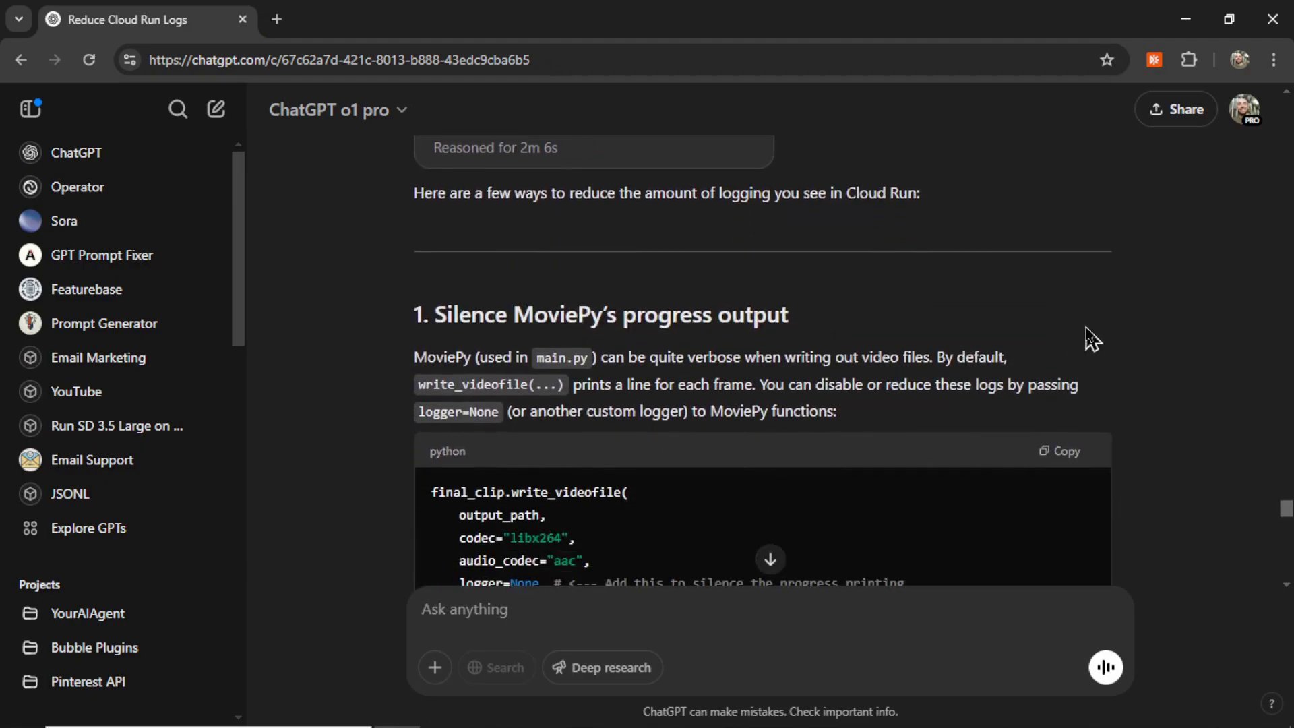
pyautogui.scroll(-4, 1014, 379)
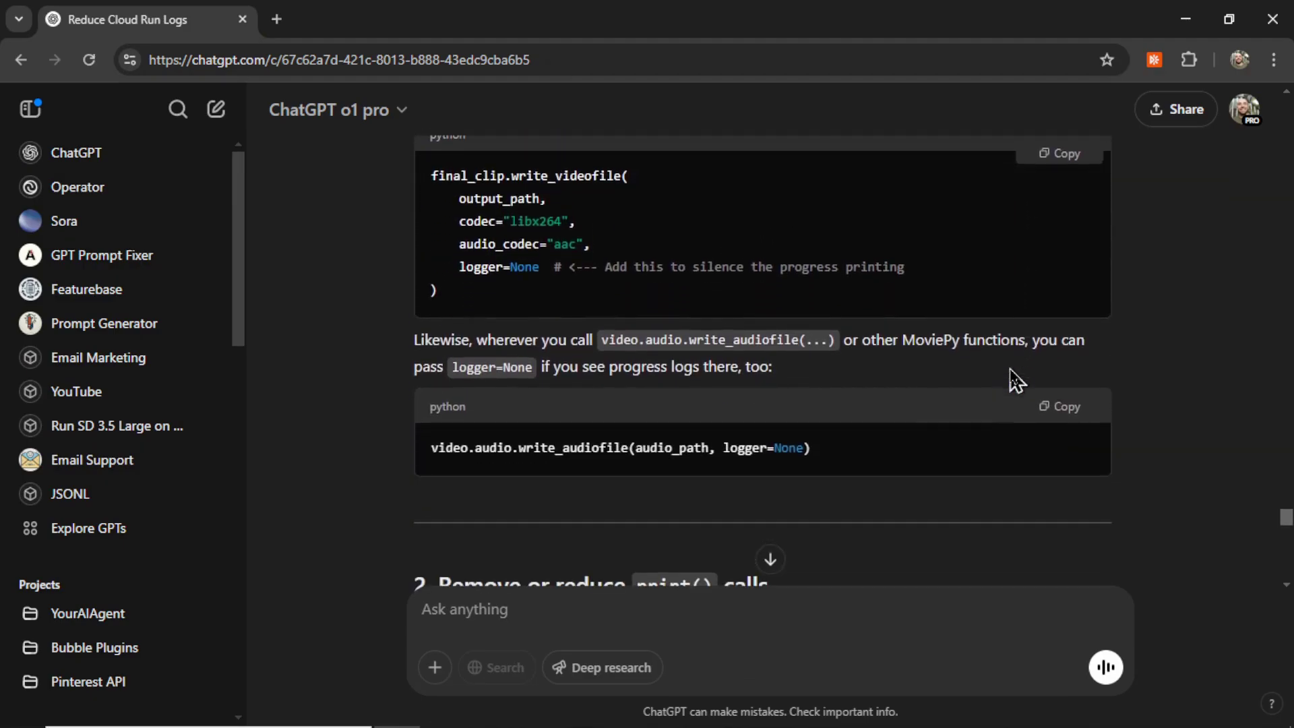
pyautogui.scroll(-5, 1014, 378)
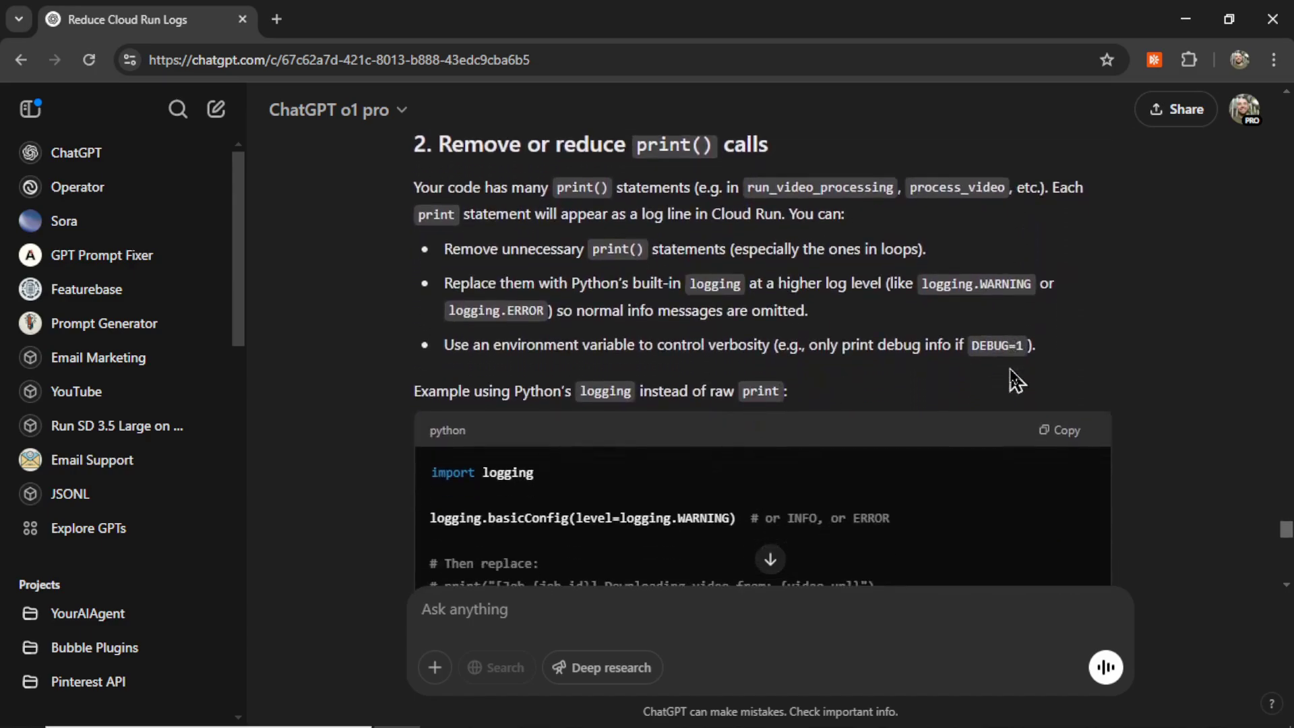
pyautogui.scroll(-3, 954, 341)
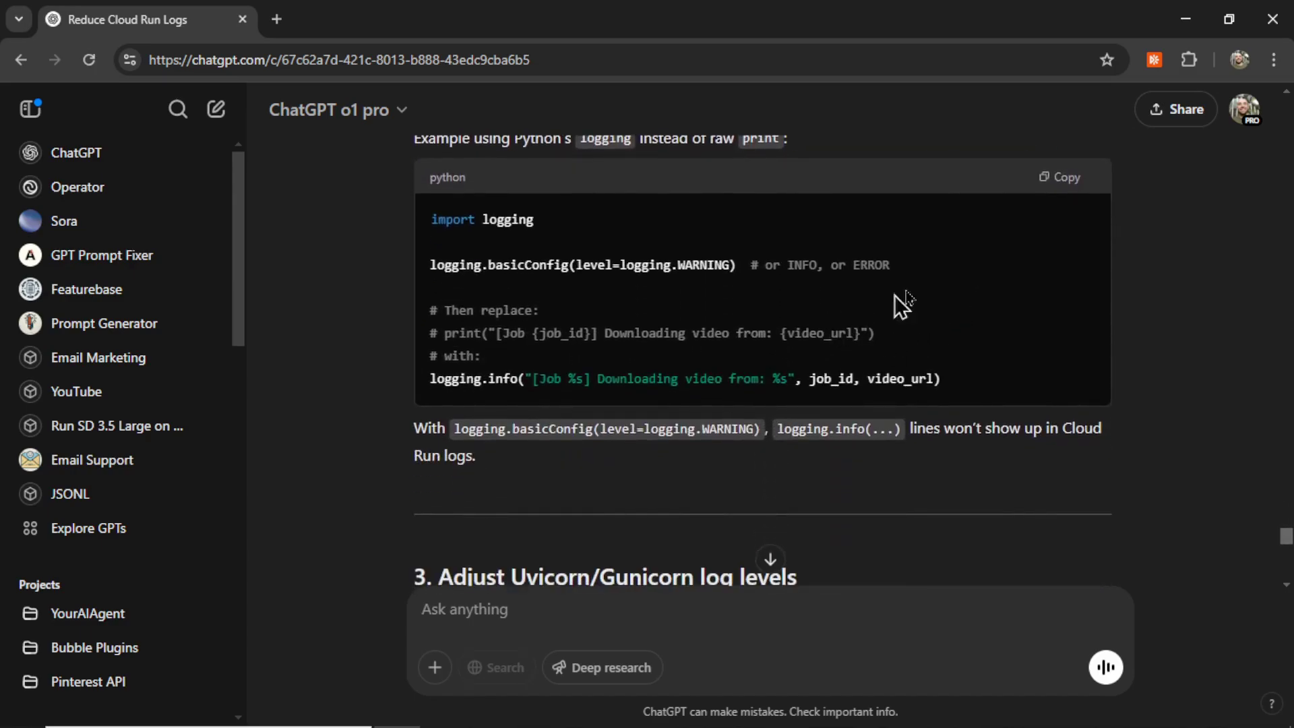
pyautogui.click(1064, 177)
pyautogui.scroll(-5, 1116, 427)
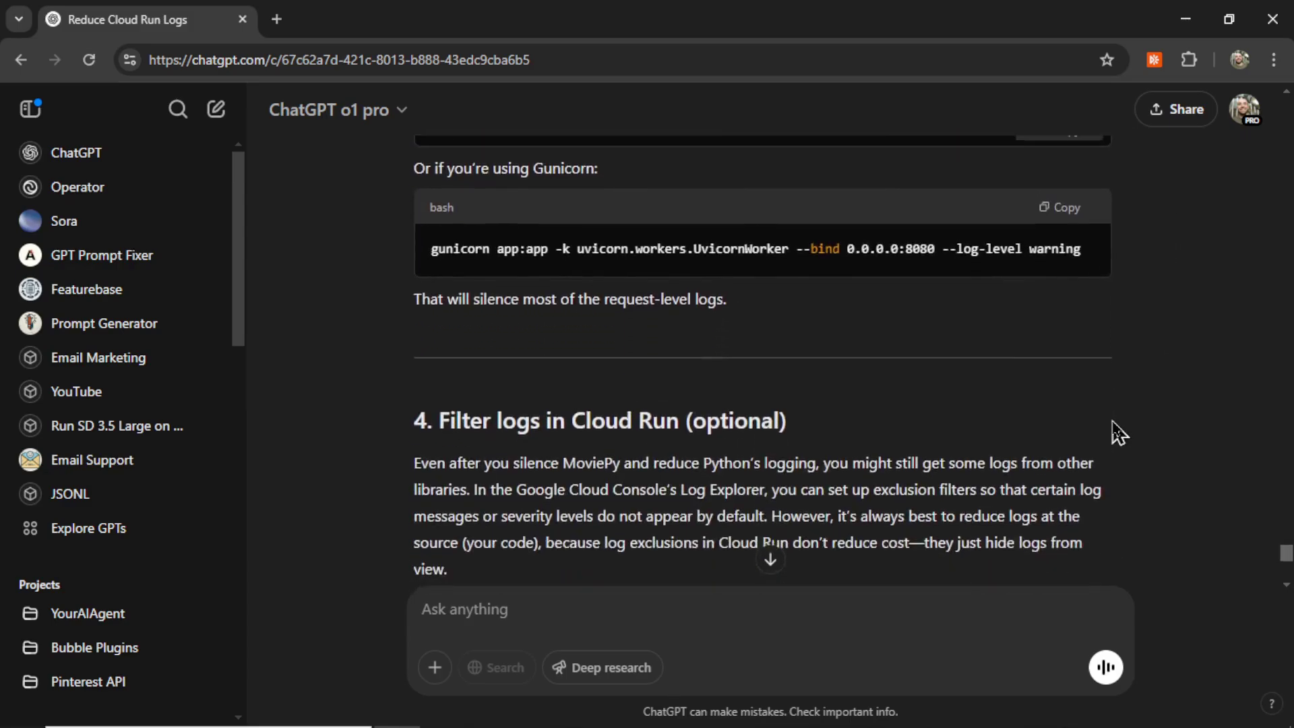
pyautogui.scroll(-8, 1115, 429)
# - Switch the model to o1 and draft 'I tried the code out and got a new error:'
pyautogui.click(331, 110)
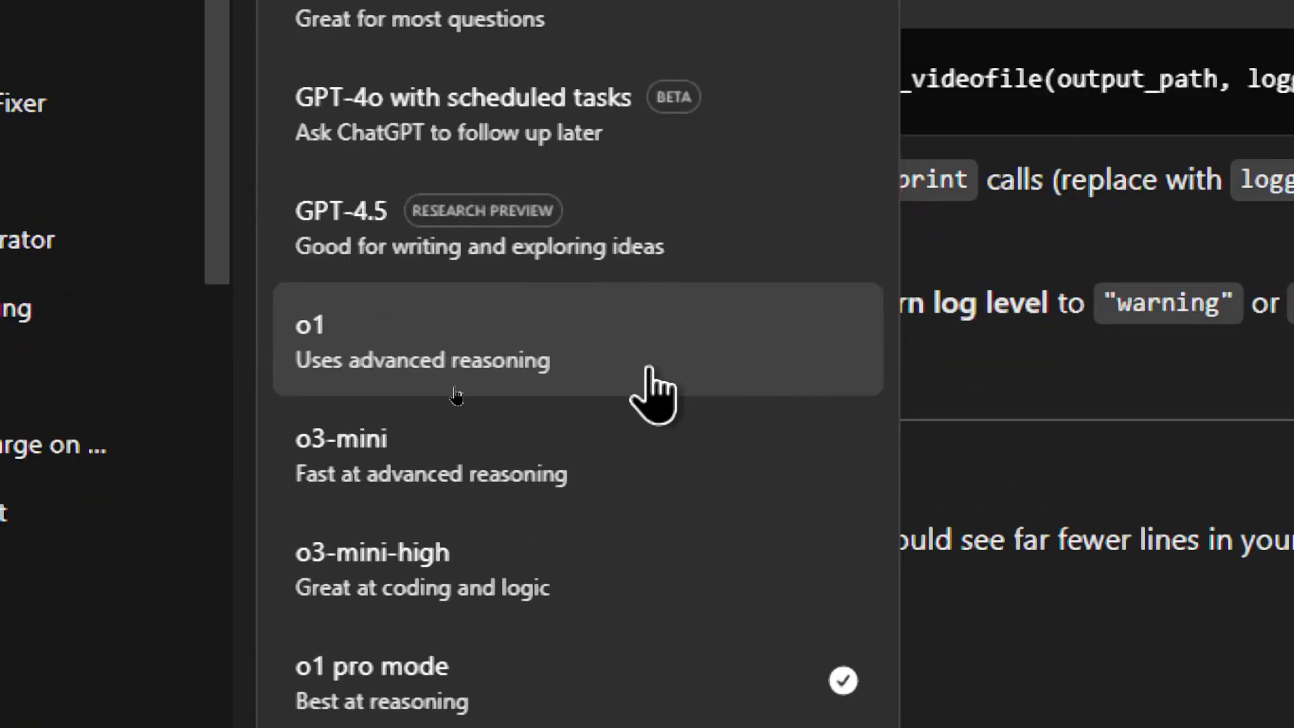
pyautogui.click(651, 372)
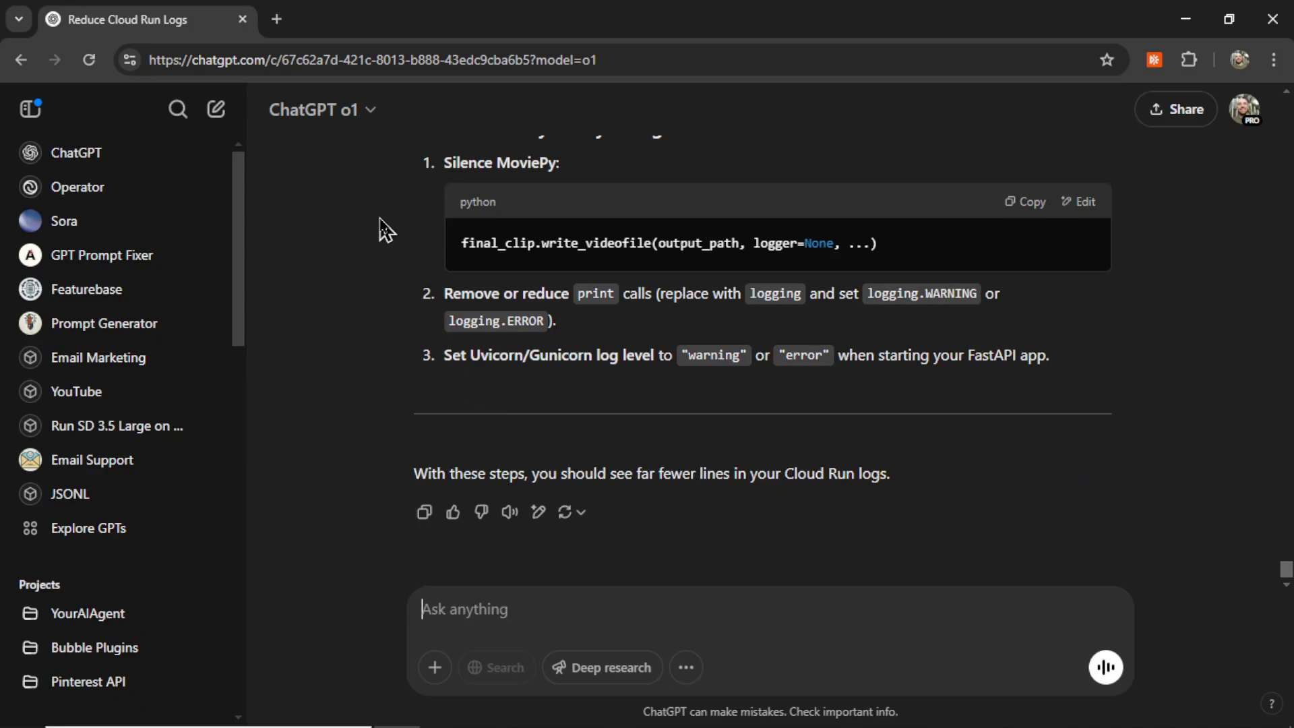
pyautogui.moveTo(1287, 572)
pyautogui.mouseDown()
pyautogui.moveTo(1288, 524)
pyautogui.moveTo(1288, 586)
pyautogui.mouseUp()
pyautogui.write('I tried the code out and got a new error:')
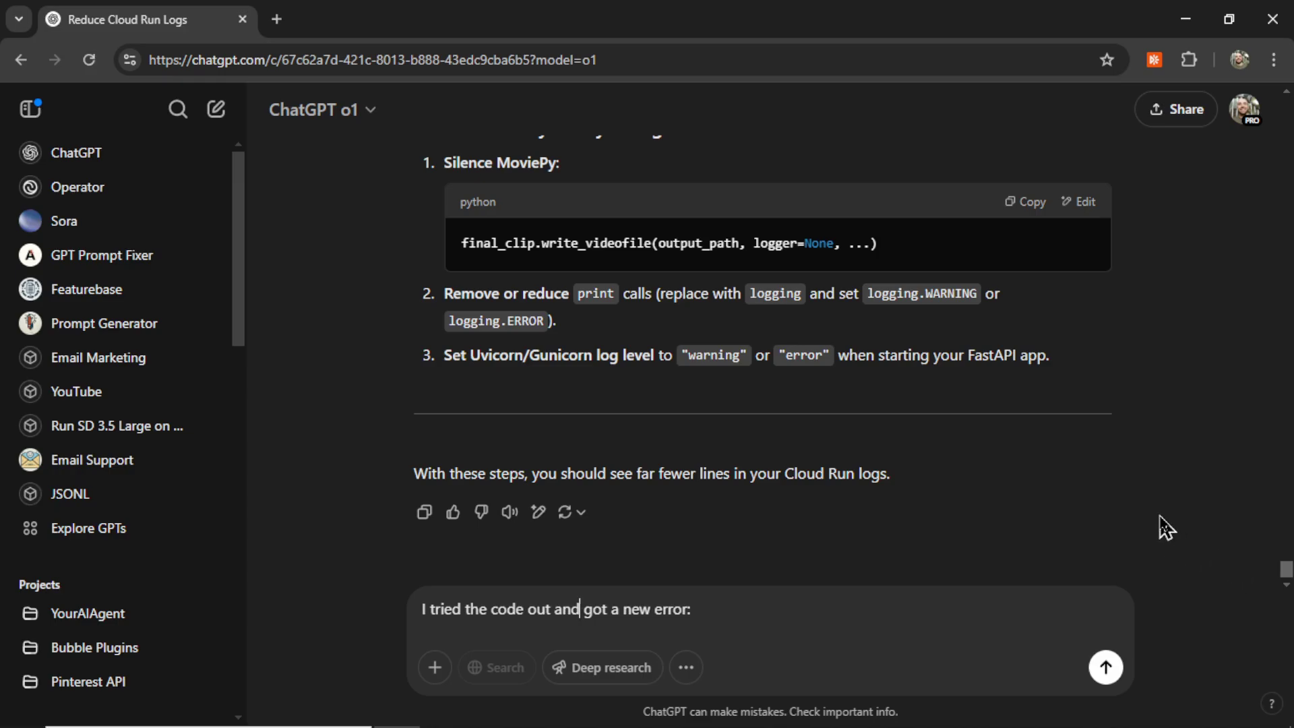
pyautogui.scroll(15, 616, 295)
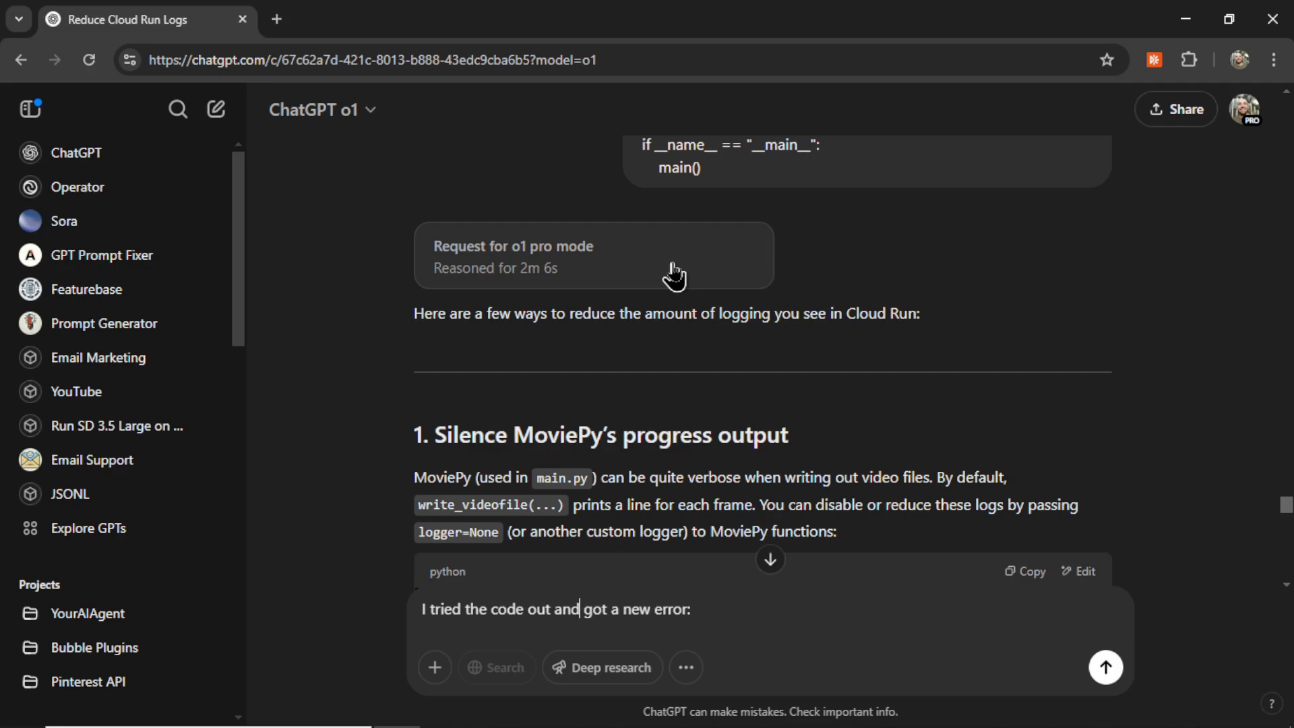
# - Add 'NO LOGS' to the follow-up and send it to o1
pyautogui.write('NO LOGS')
pyautogui.click(1106, 667)
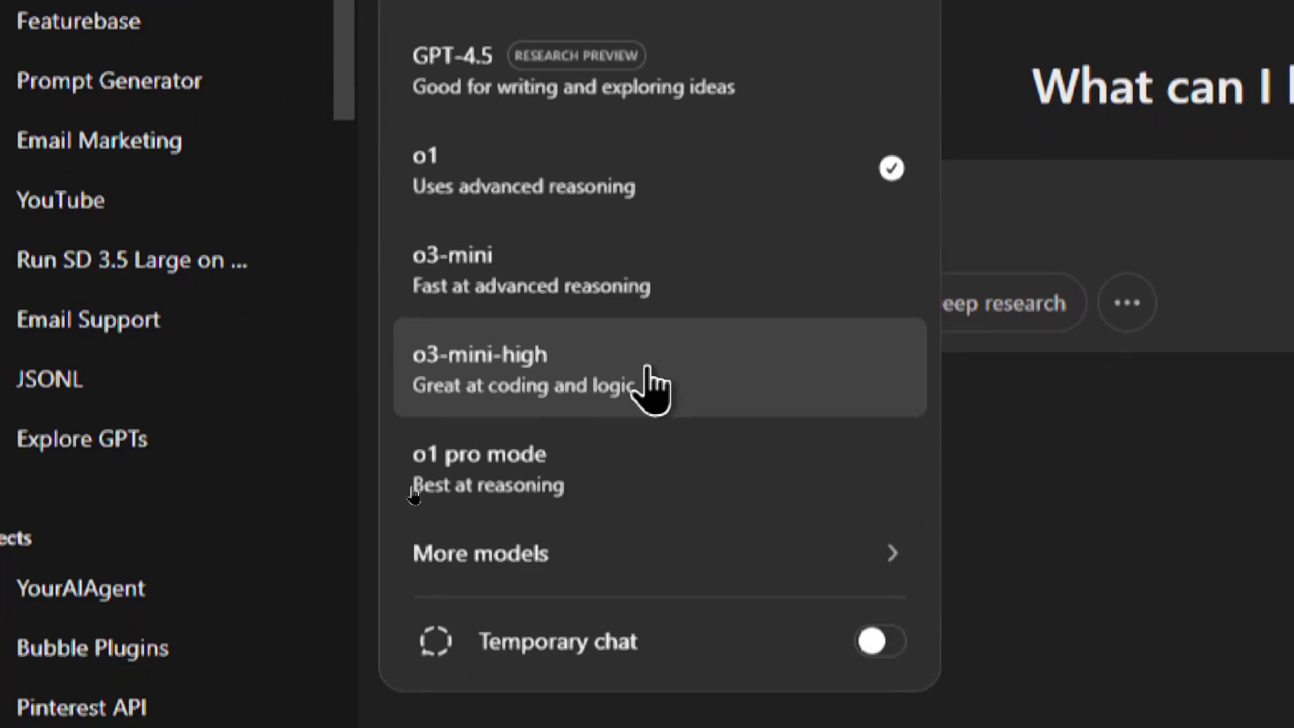
# - With o3-mini-high and web search on, send 'How to I write a YouTube comment via the YouTube Data API CURL'
pyautogui.click(648, 372)
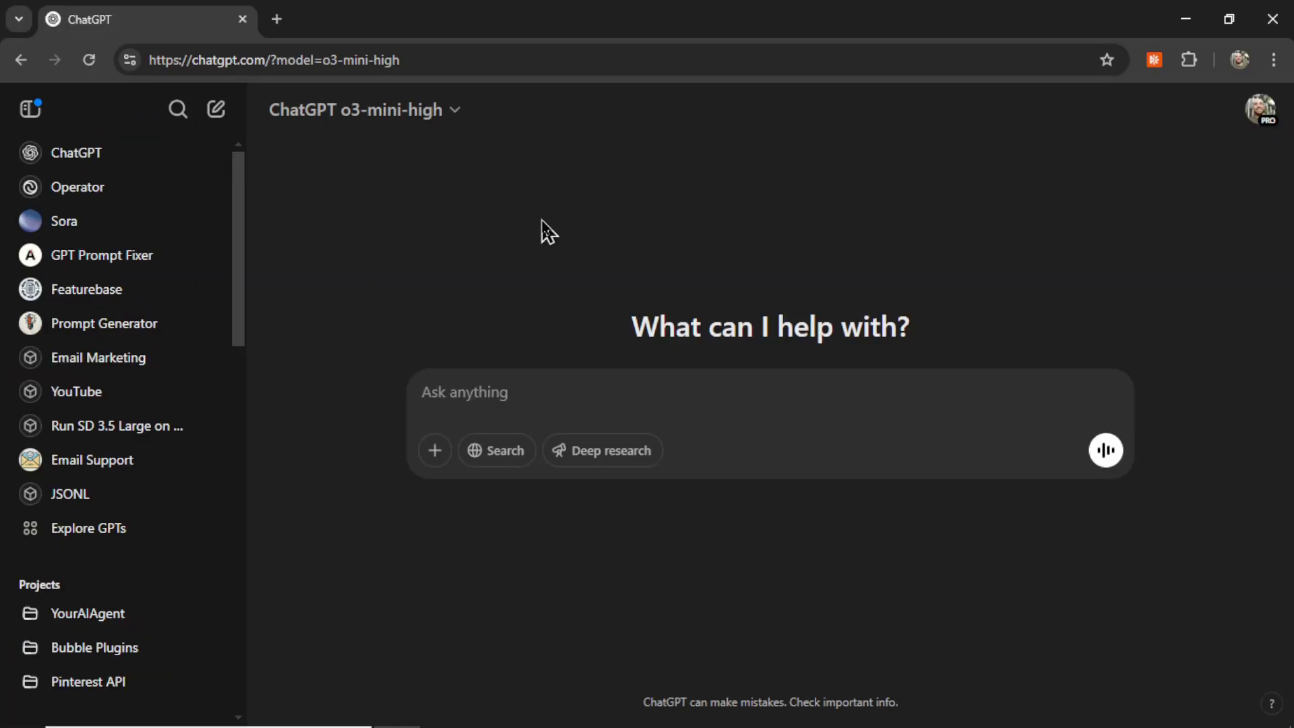
pyautogui.click(501, 449)
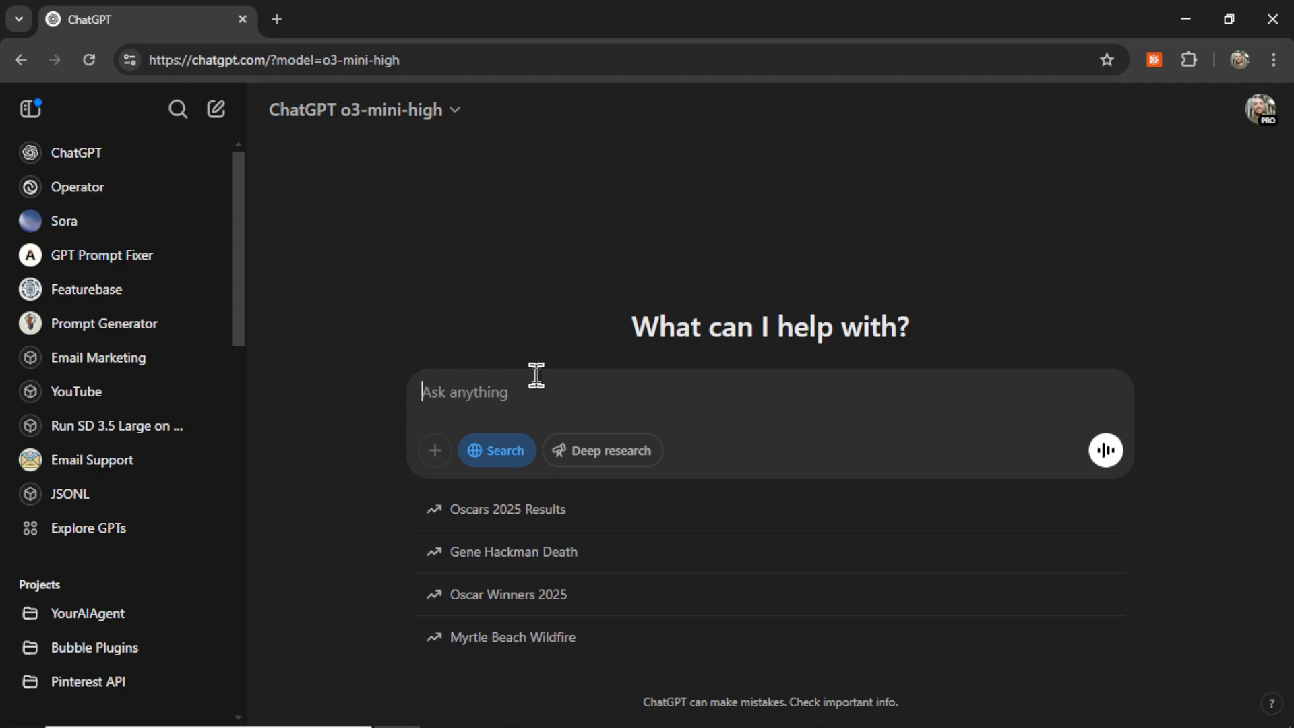
pyautogui.write('How to I write a YouTube comment via the YouTube Data API CURL')
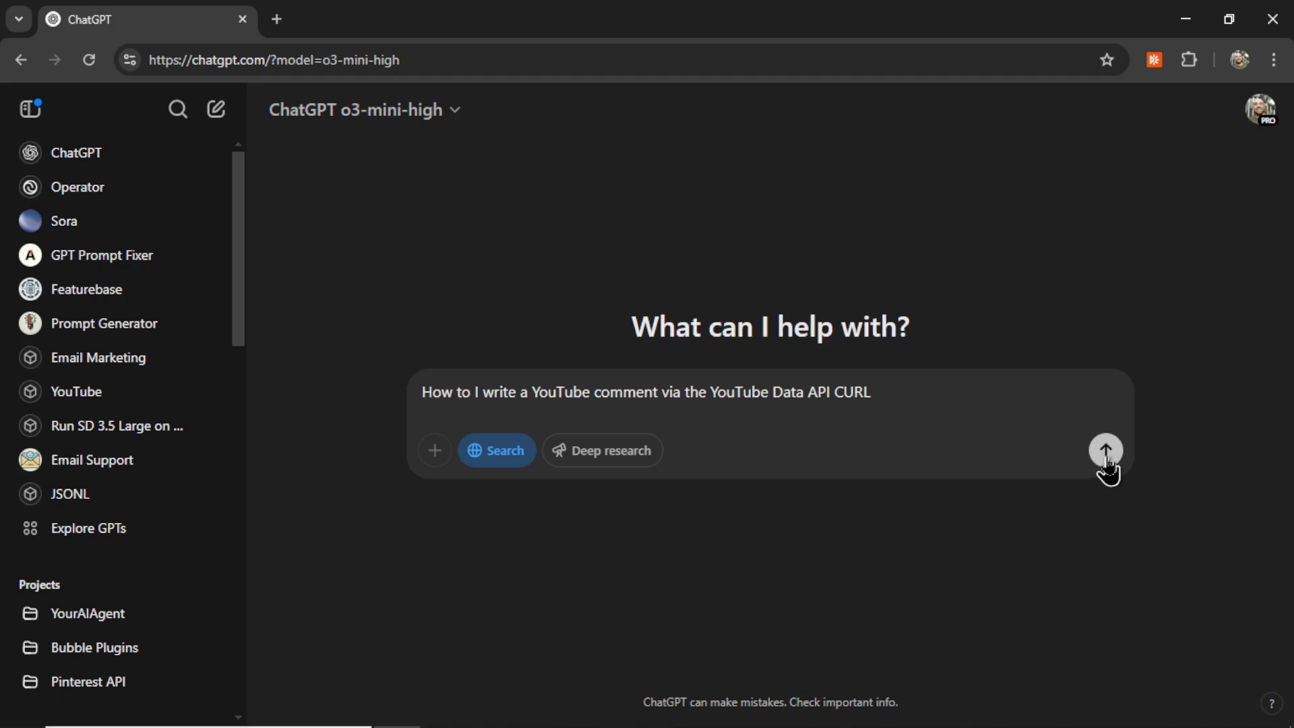
pyautogui.click(1101, 453)
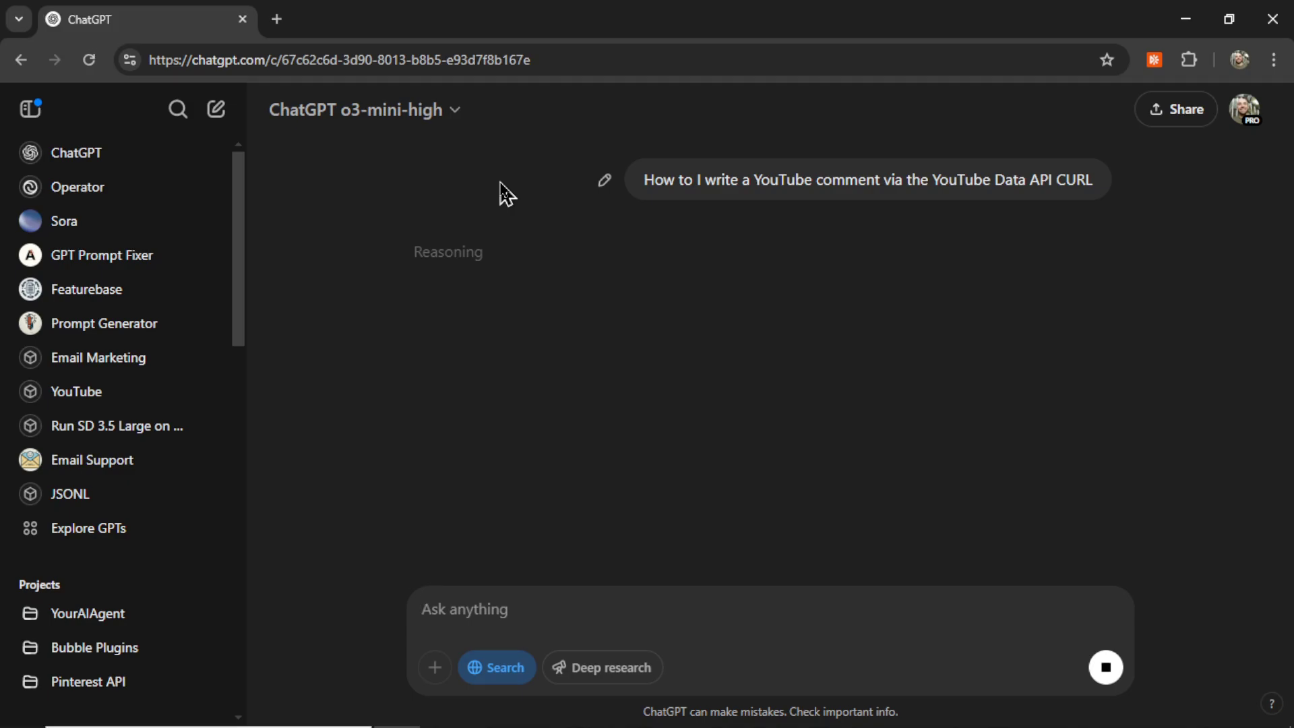
# - Highlight the commentThreads URL, Authorization header, YOUR_VIDEO_ID and topLevelComment in the curl answer
pyautogui.moveTo(646, 199); pyautogui.dragTo(991, 211)
pyautogui.scroll(-4, 823, 297)
pyautogui.scroll(1, 820, 318)
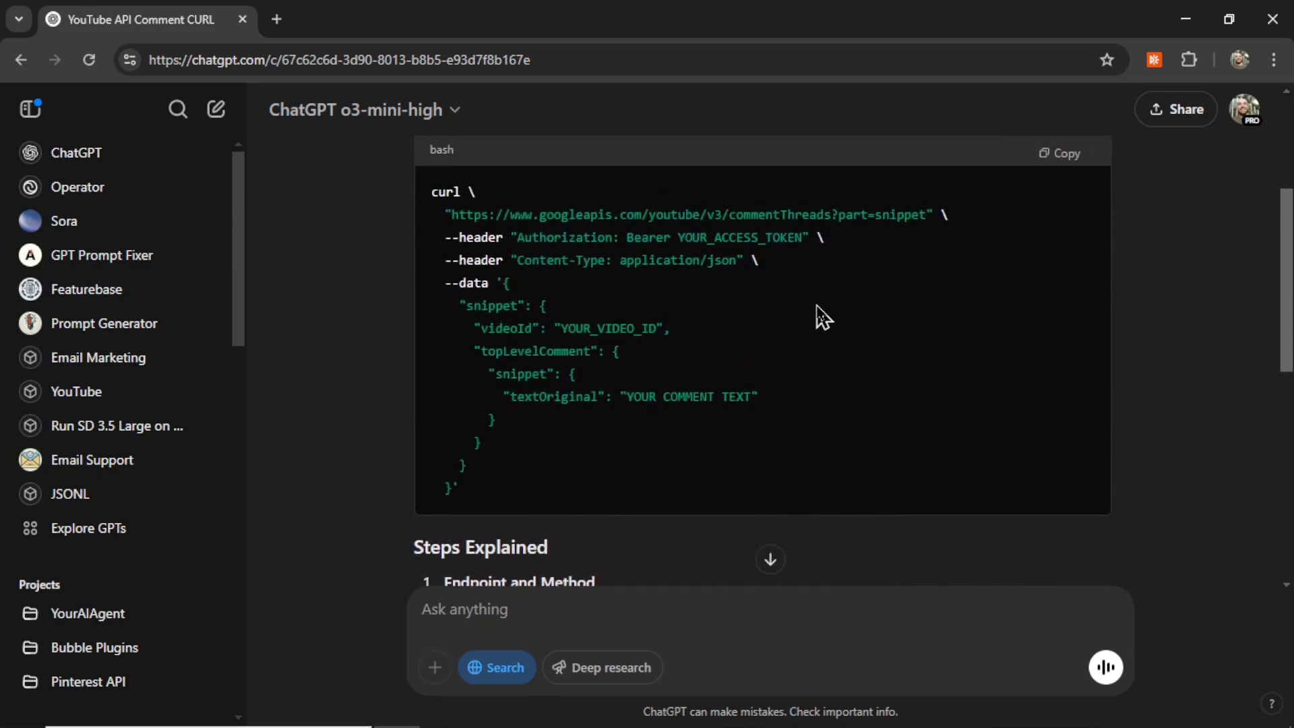
pyautogui.moveTo(452, 214); pyautogui.dragTo(927, 215)
pyautogui.moveTo(517, 238); pyautogui.dragTo(738, 260)
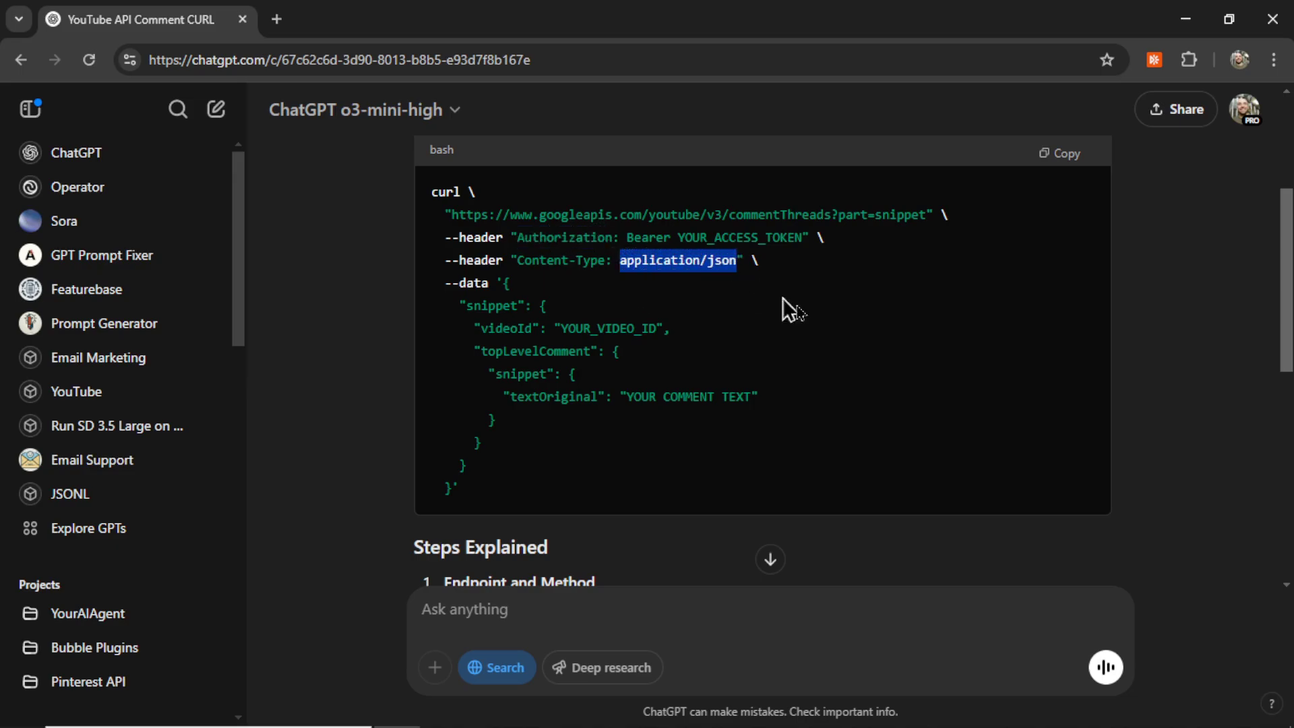
pyautogui.moveTo(562, 329); pyautogui.dragTo(664, 329)
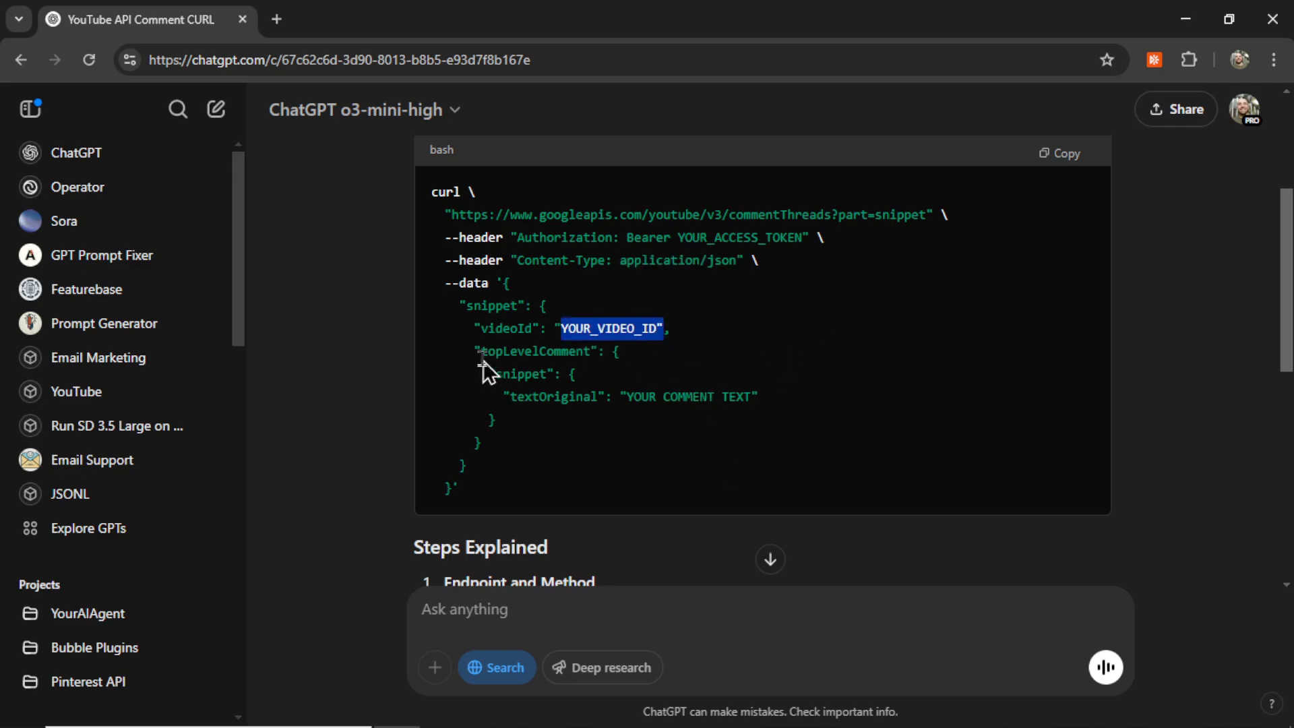
pyautogui.moveTo(480, 351); pyautogui.dragTo(593, 351)
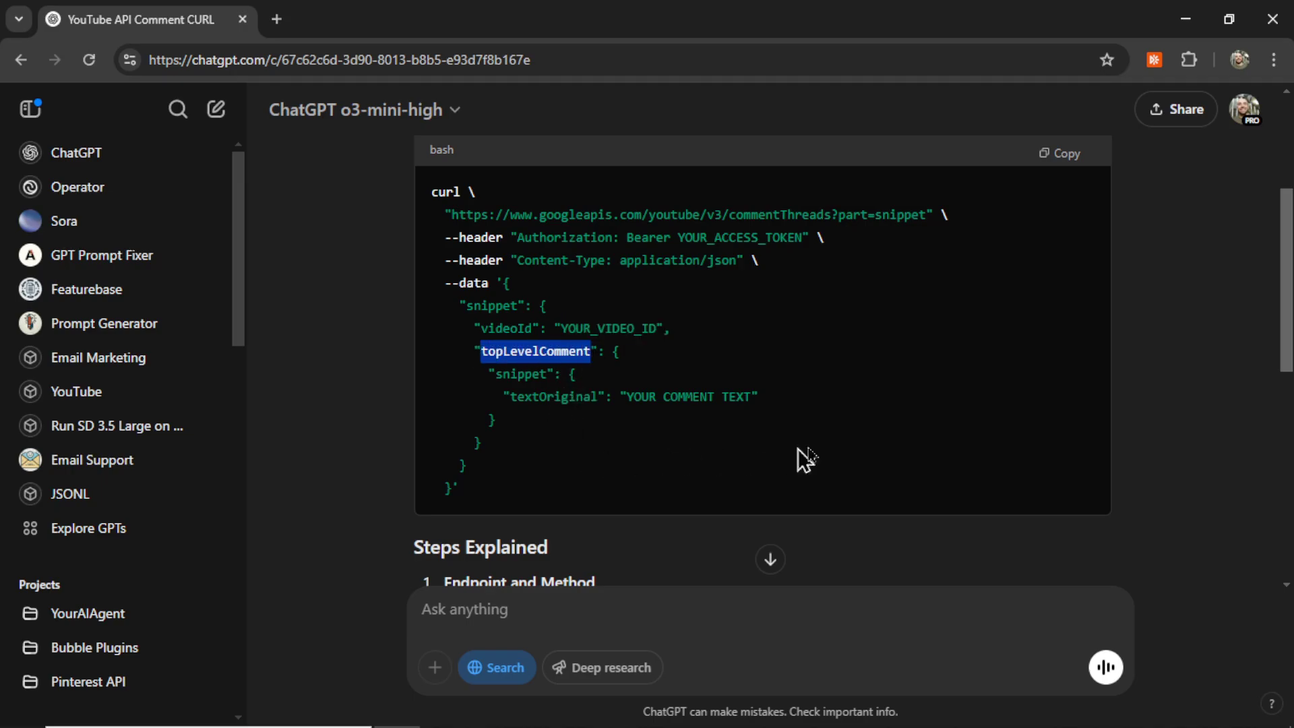
pyautogui.click(364, 109)
pyautogui.moveTo(439, 600)
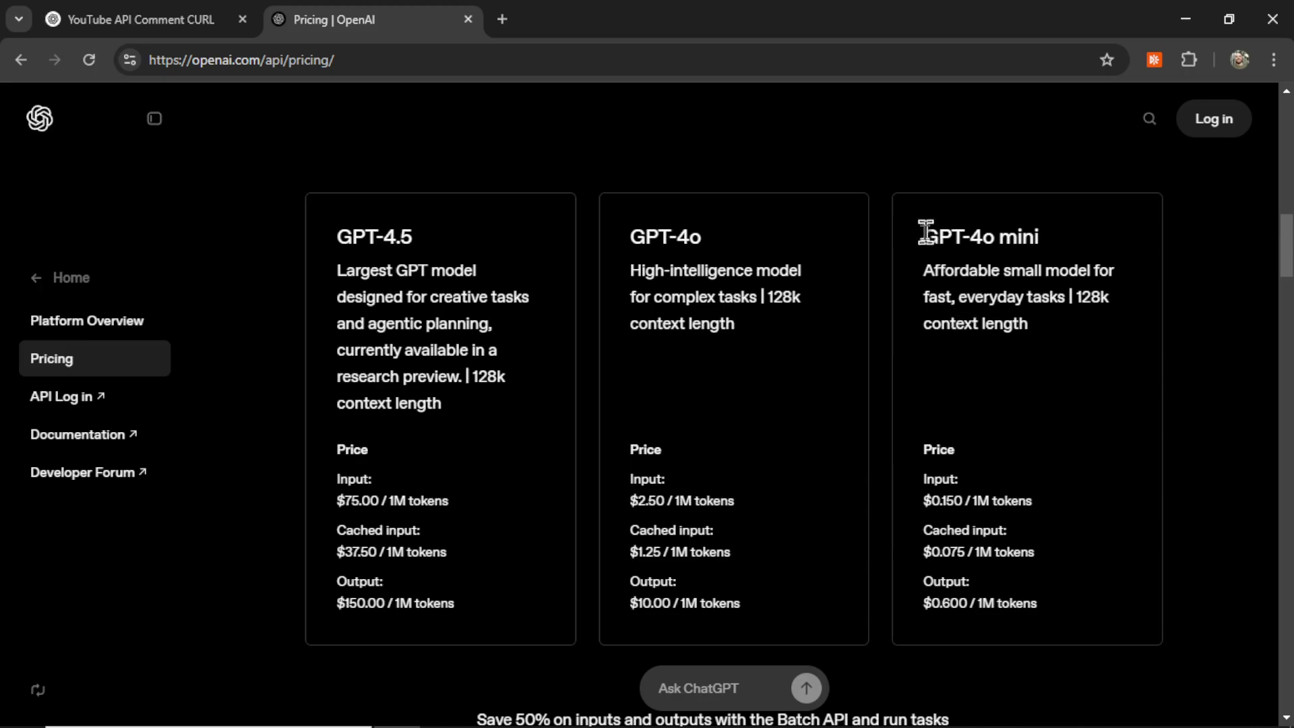
pyautogui.moveTo(923, 236); pyautogui.dragTo(1045, 251)
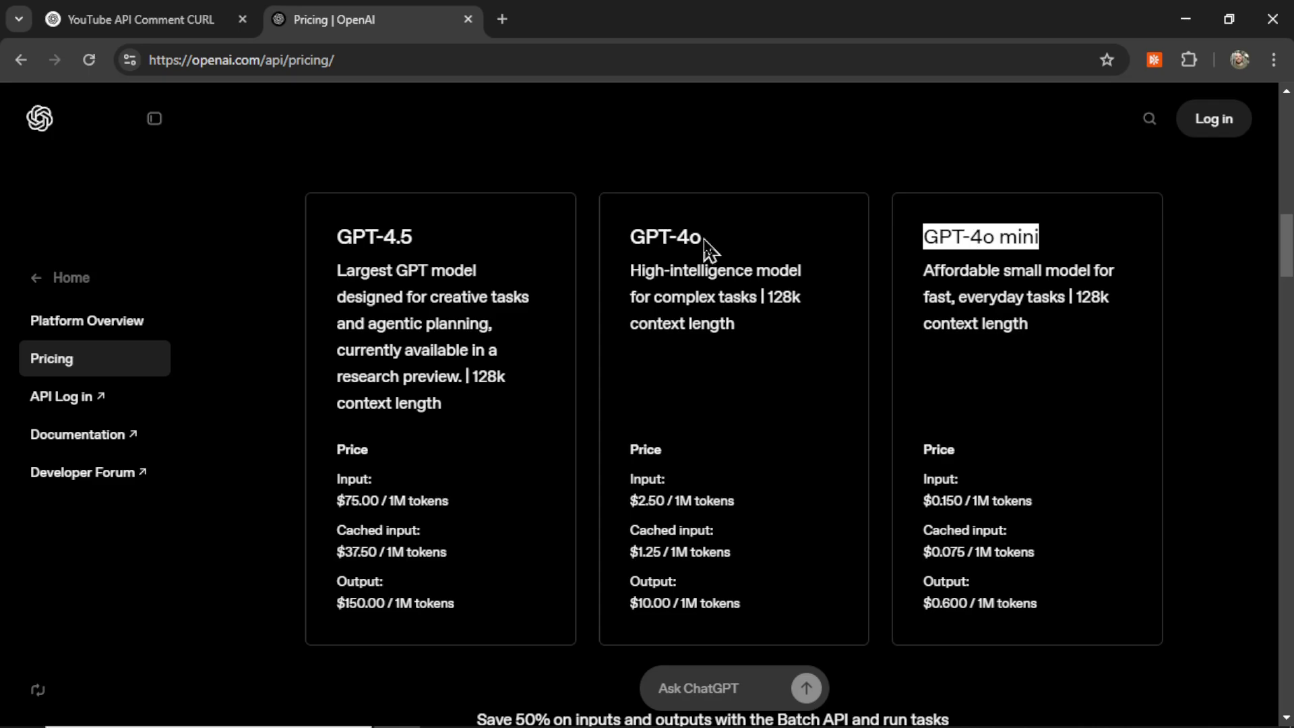
pyautogui.moveTo(704, 238); pyautogui.dragTo(627, 237)
pyautogui.scroll(-1, 428, 470)
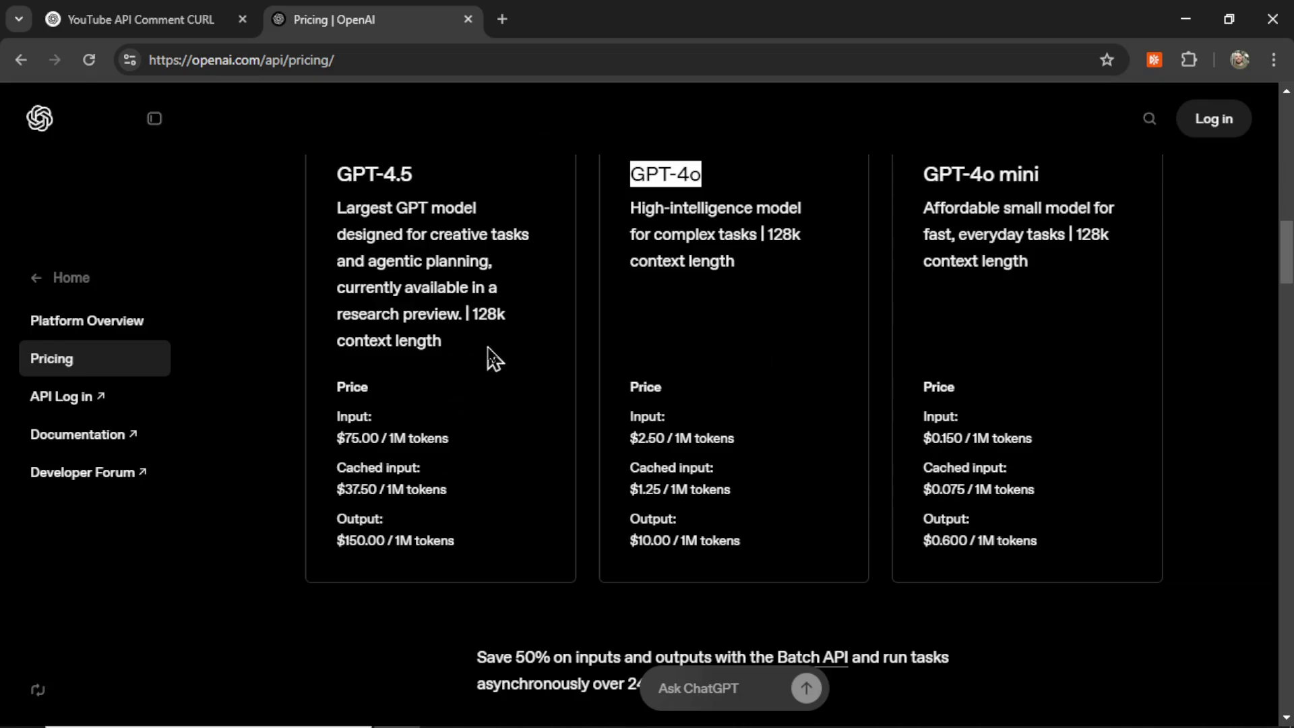
pyautogui.click(498, 342)
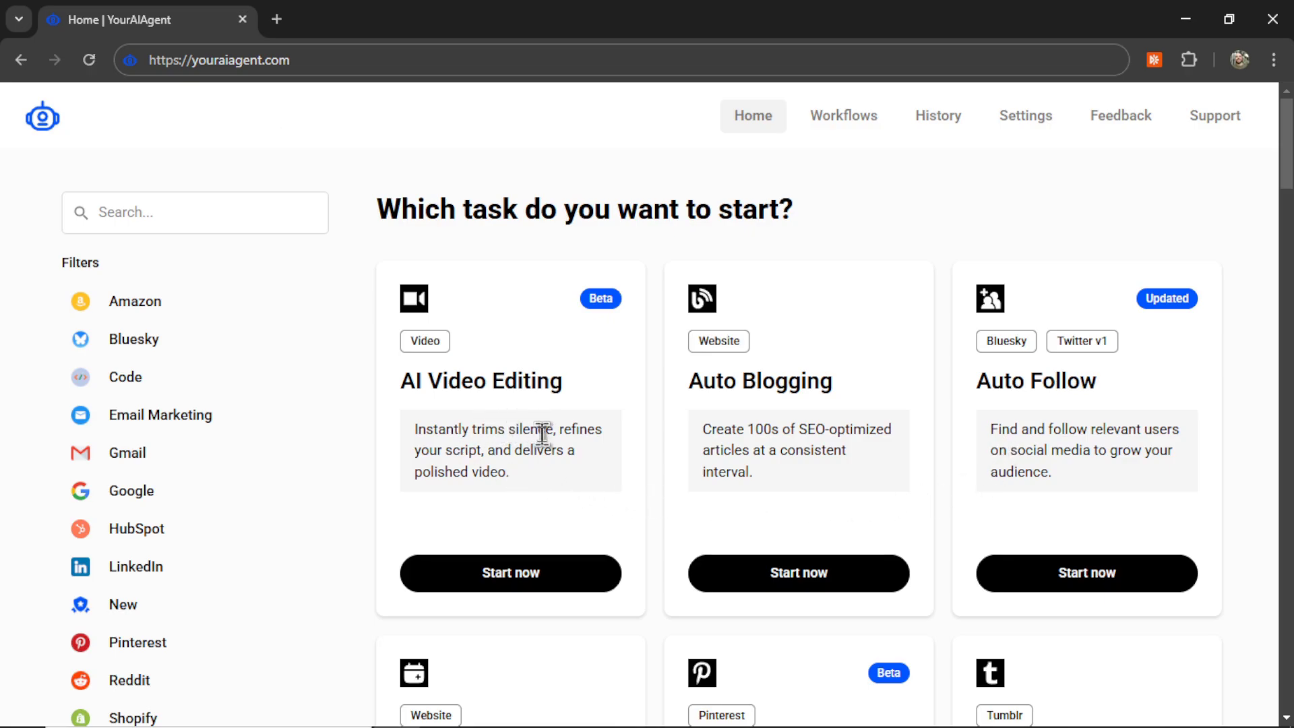
# - Scroll the YourAIAgent home page down to the Custom Content, Email Support and Endless Affiliate tasks
pyautogui.scroll(-2, 543, 434)
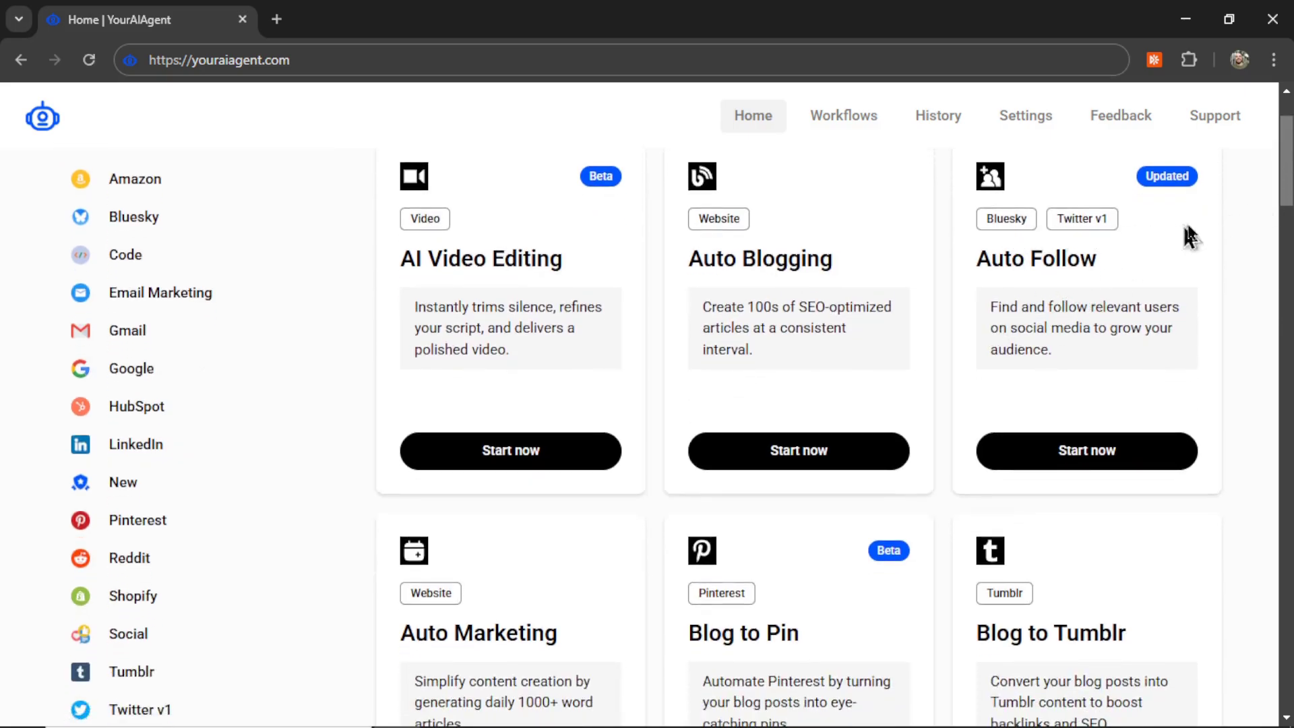
pyautogui.scroll(-5, 835, 297)
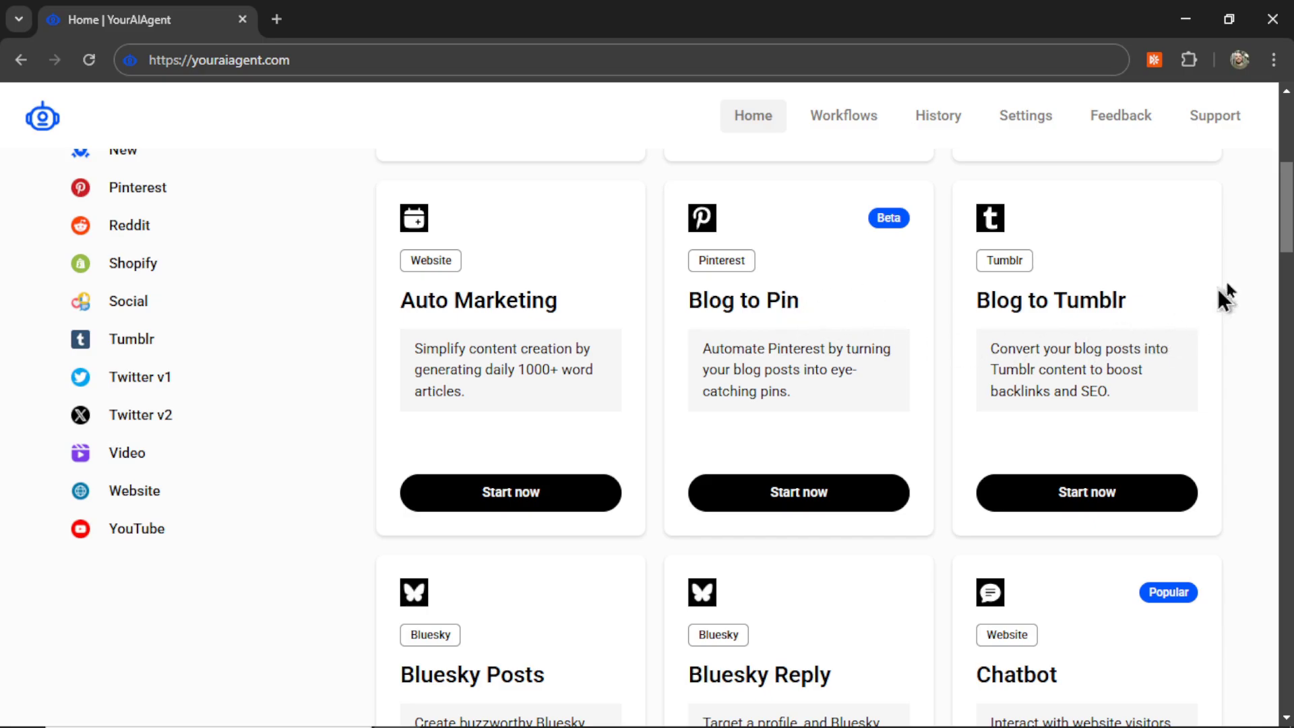
pyautogui.scroll(-1, 1234, 285)
pyautogui.scroll(-12, 1289, 325)
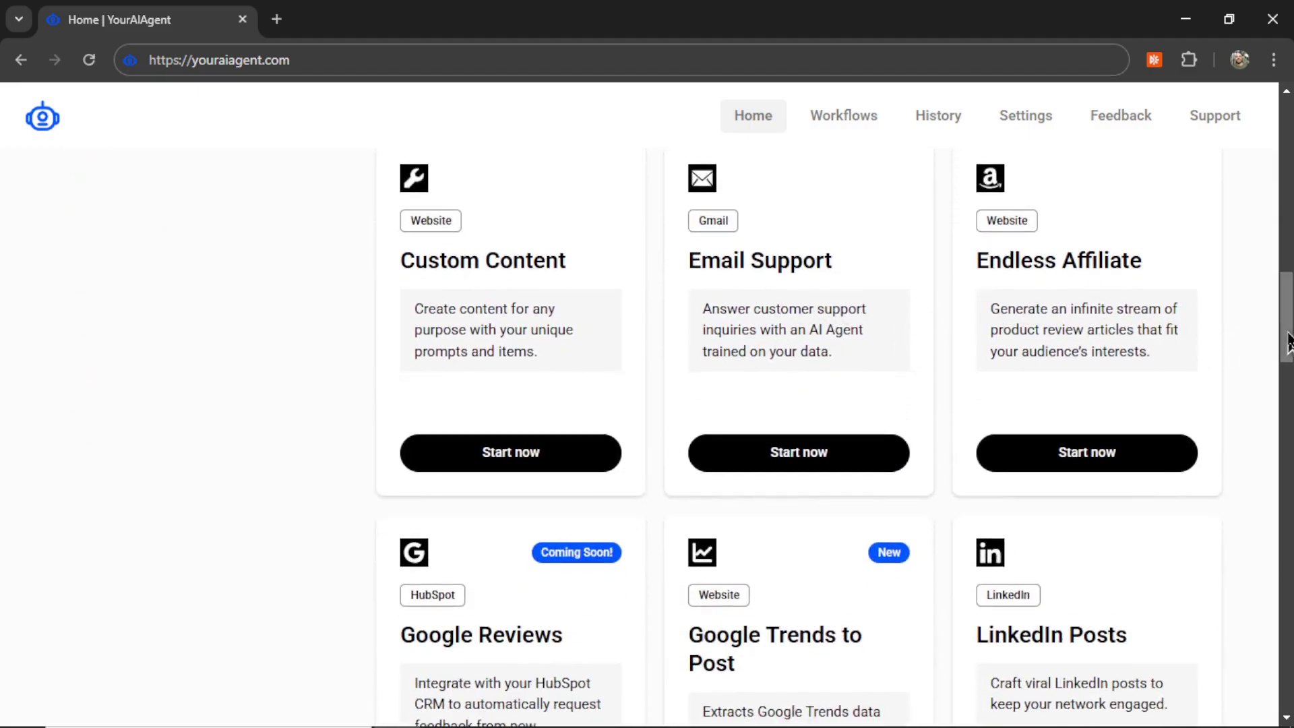
# - Highlight the Endless Affiliate, SEO Heist and SERP Writer titles, scrolling to YouTube Search to Article
pyautogui.moveTo(1158, 268); pyautogui.dragTo(973, 256)
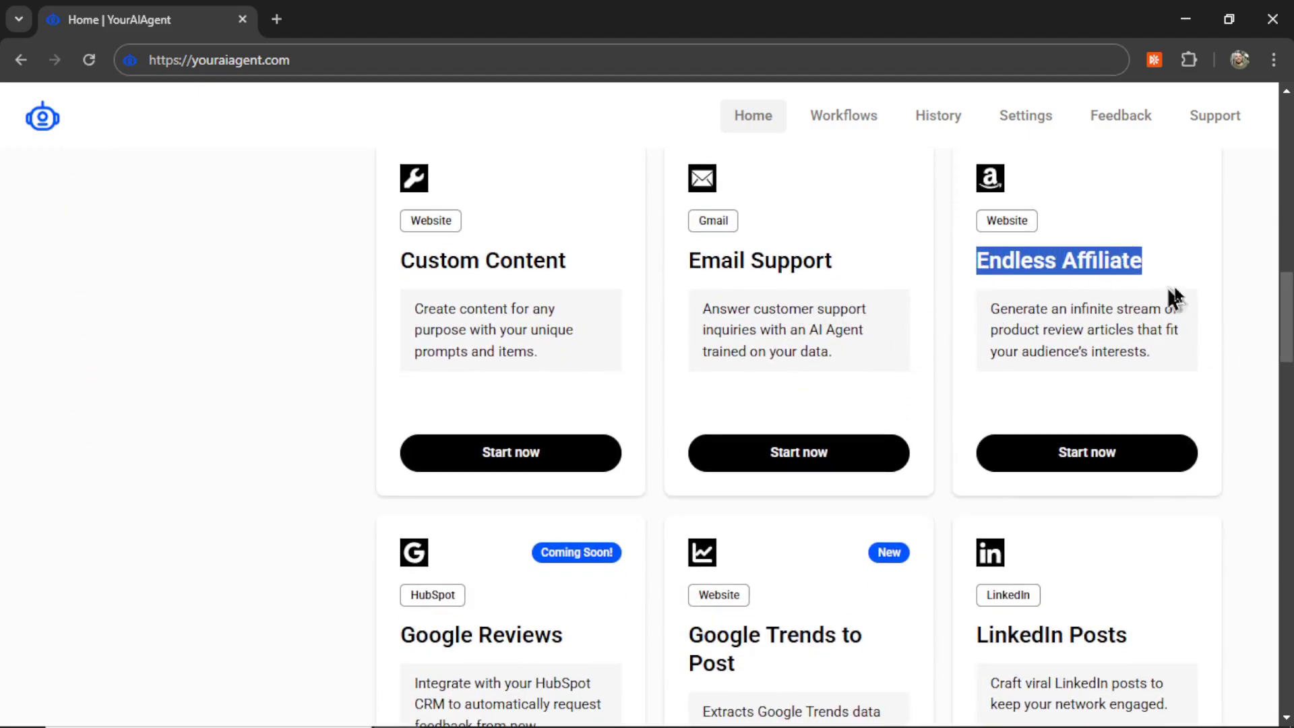
pyautogui.scroll(-6, 820, 277)
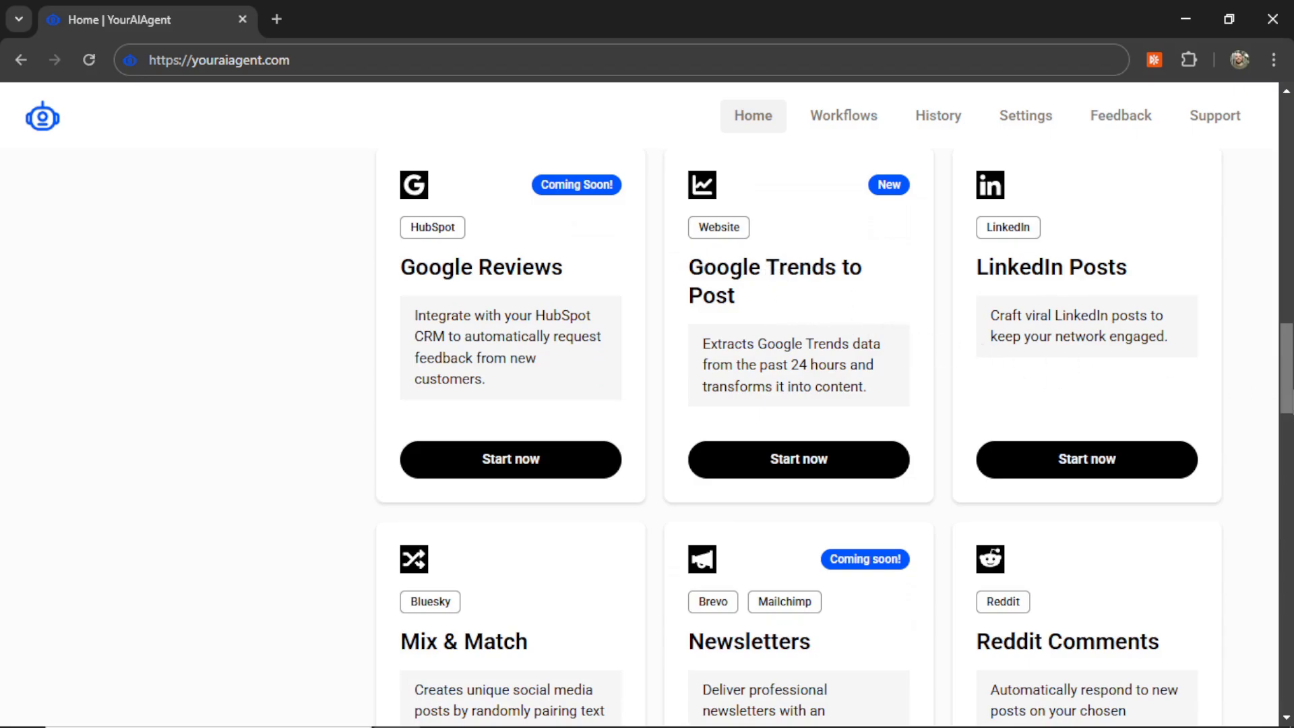
pyautogui.moveTo(1288, 401); pyautogui.dragTo(1288, 464)
pyautogui.scroll(-3, 532, 358)
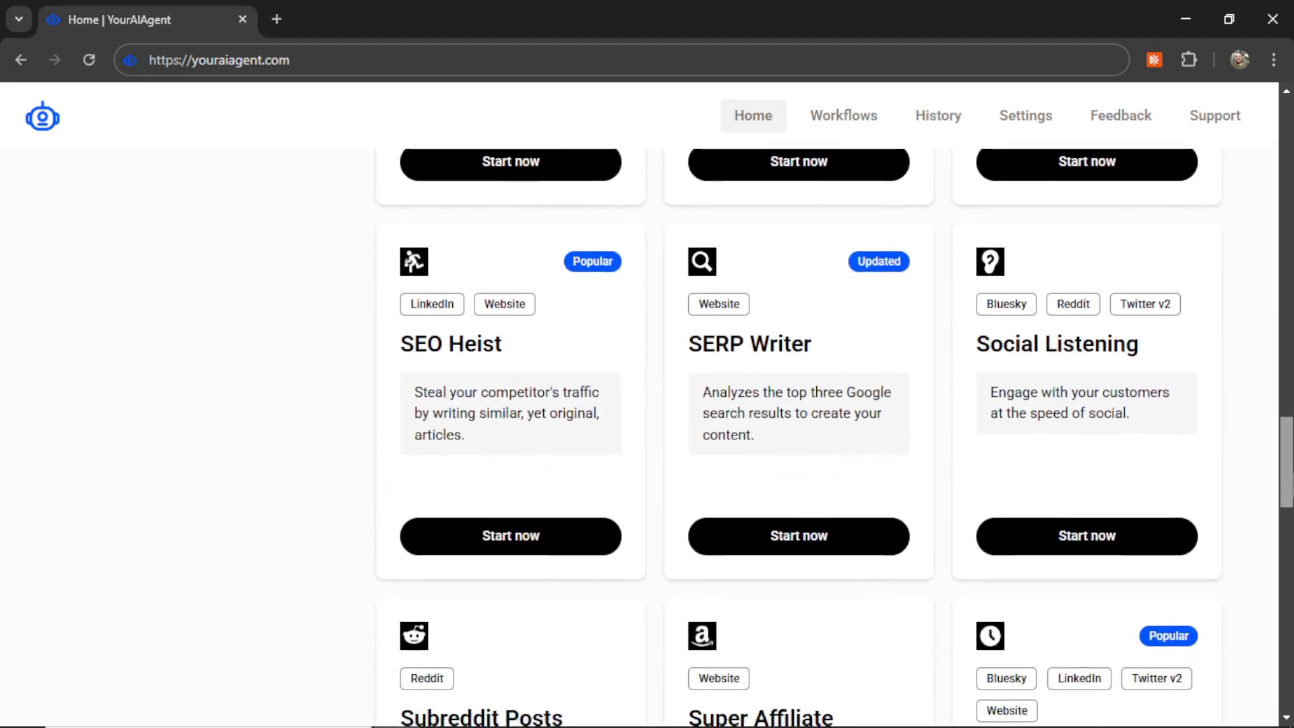
pyautogui.moveTo(507, 332); pyautogui.dragTo(399, 325)
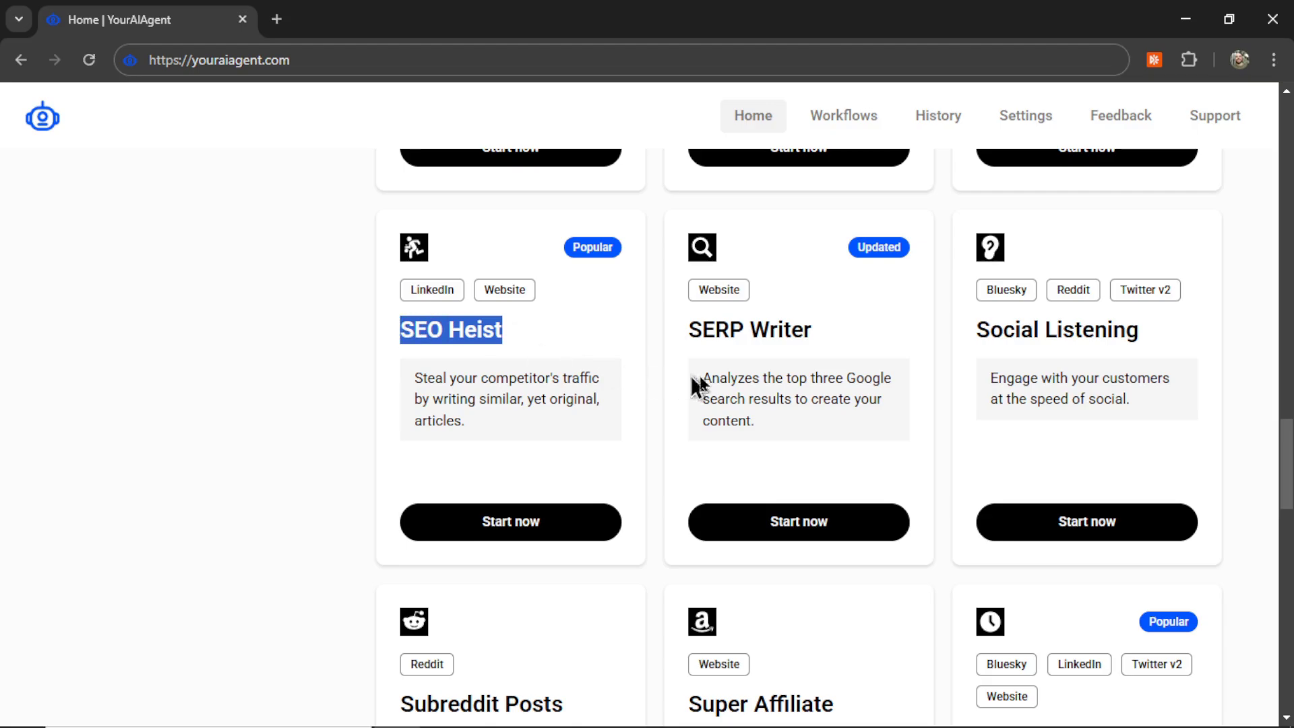
pyautogui.moveTo(830, 326); pyautogui.dragTo(686, 322)
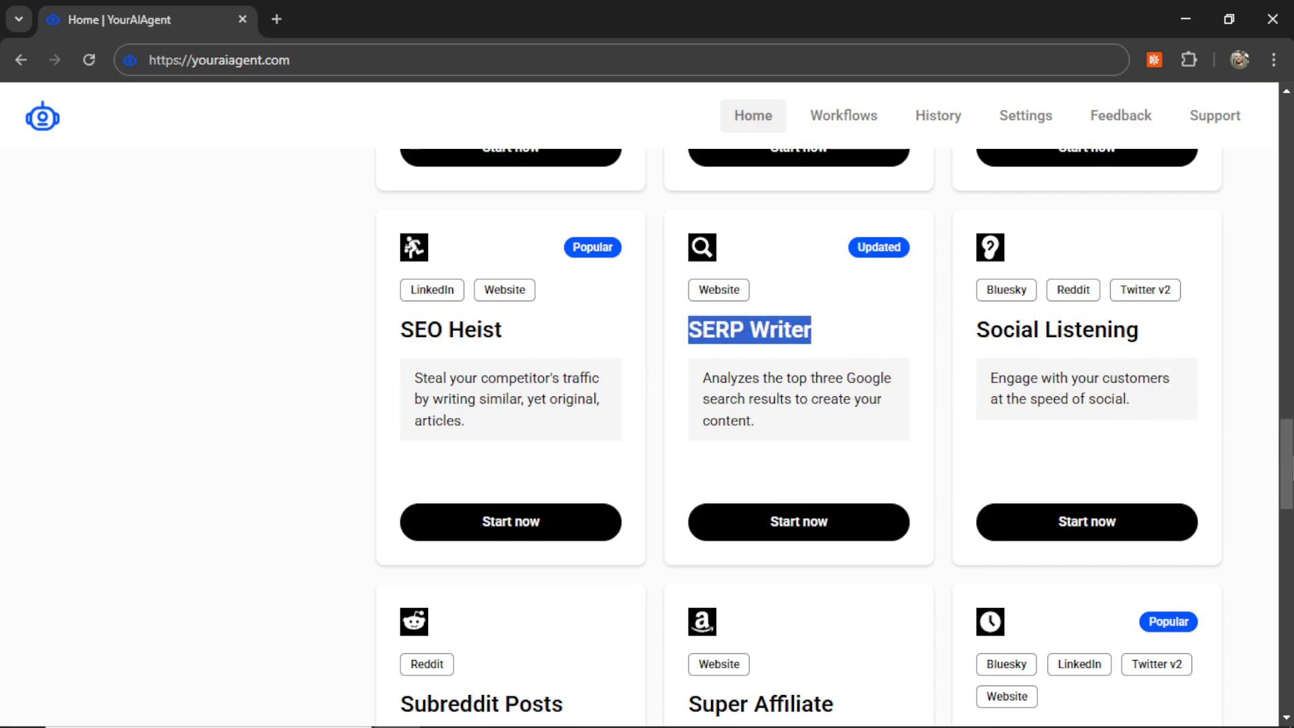
pyautogui.moveTo(1288, 472); pyautogui.dragTo(1288, 688)
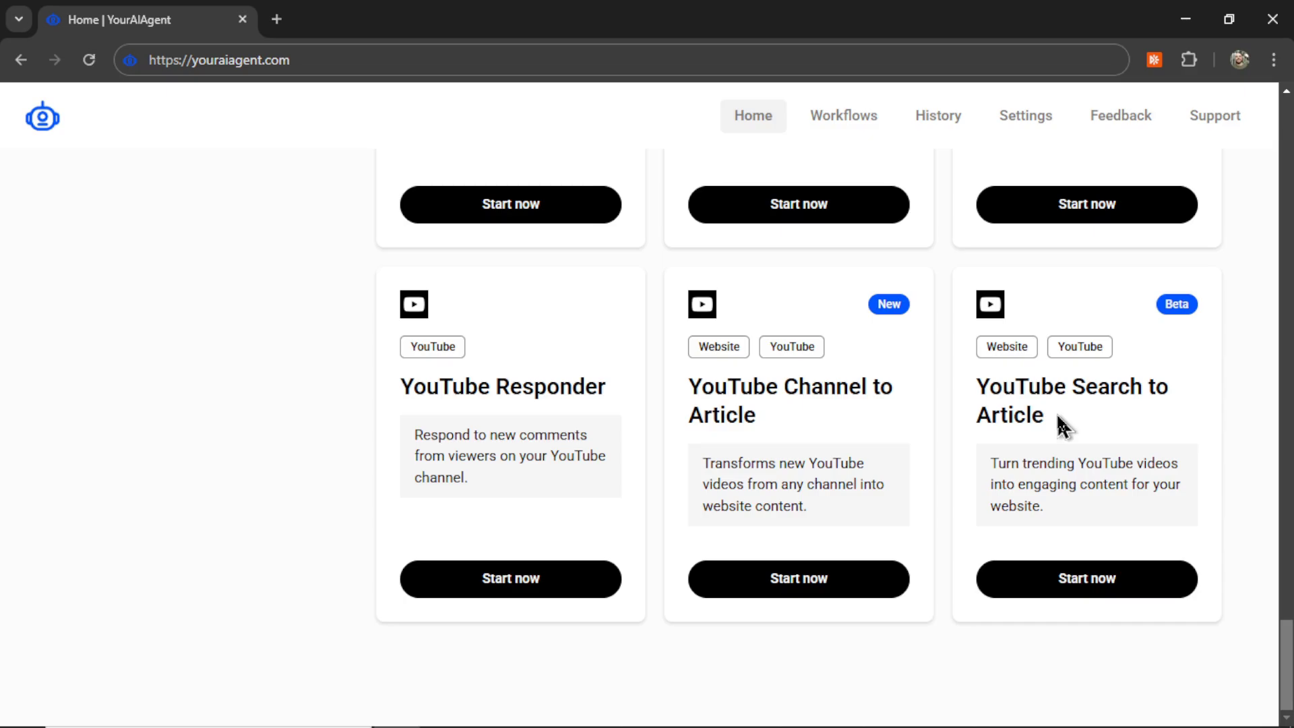
# - Highlight the 'How to Build a Custom AI App' heading on the WesGPT course page
pyautogui.press('Home')
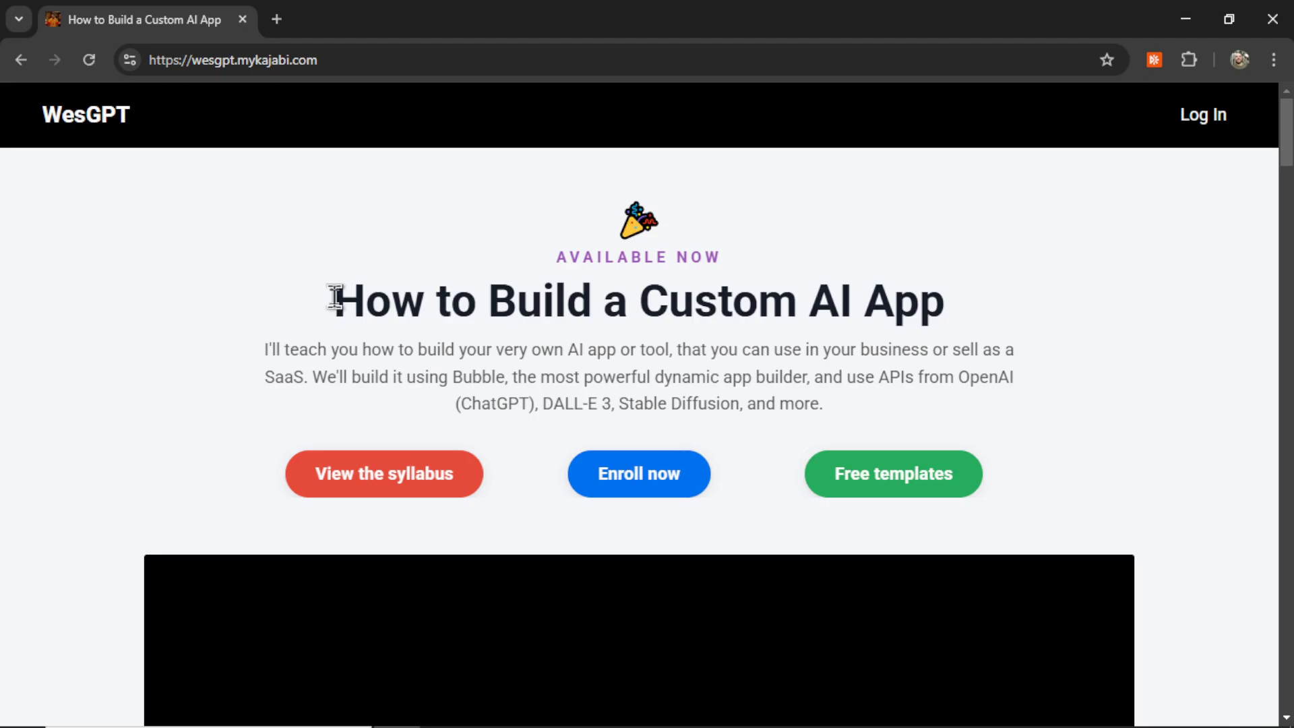
pyautogui.moveTo(335, 296); pyautogui.dragTo(941, 310)
pyautogui.click(1023, 314)
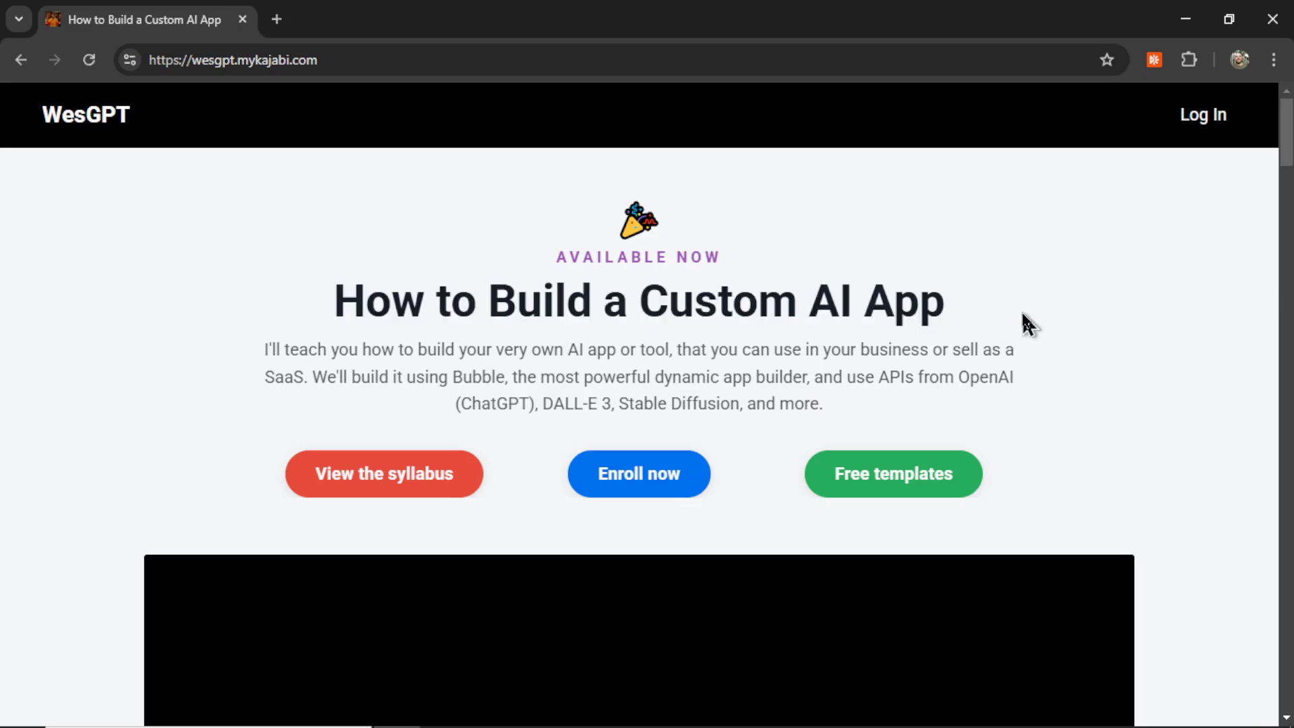